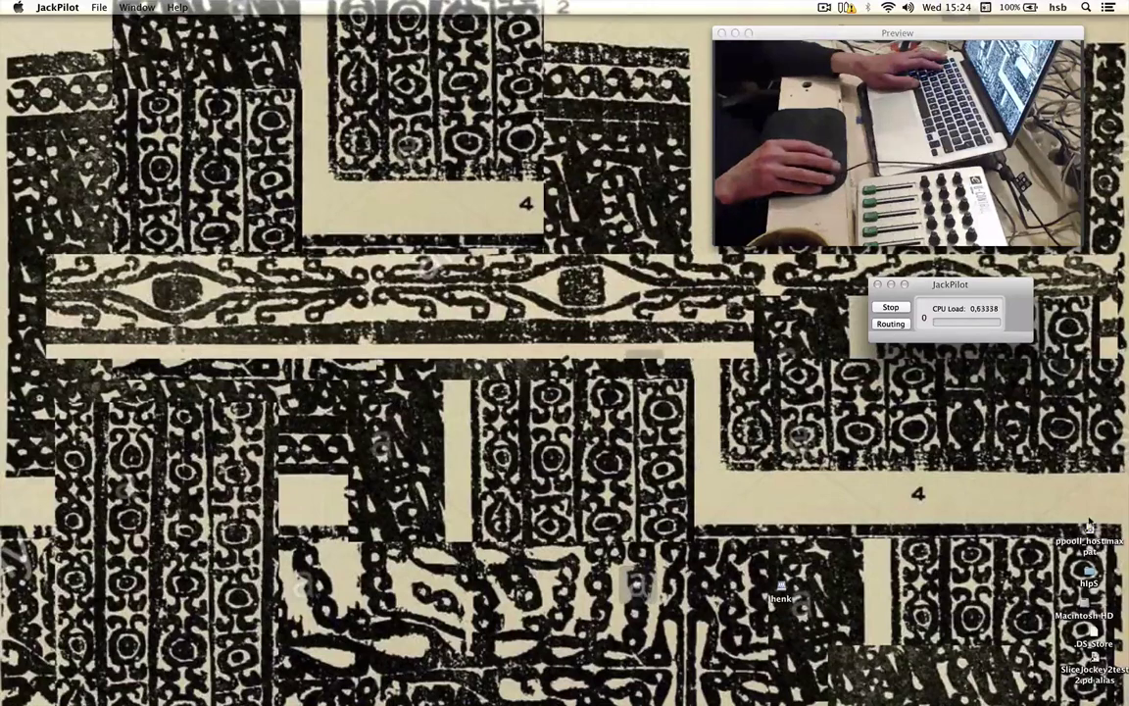
Open ppooll_host.maxpat from the desktop and load the "19052021 u control" environment.
click(1089, 527)
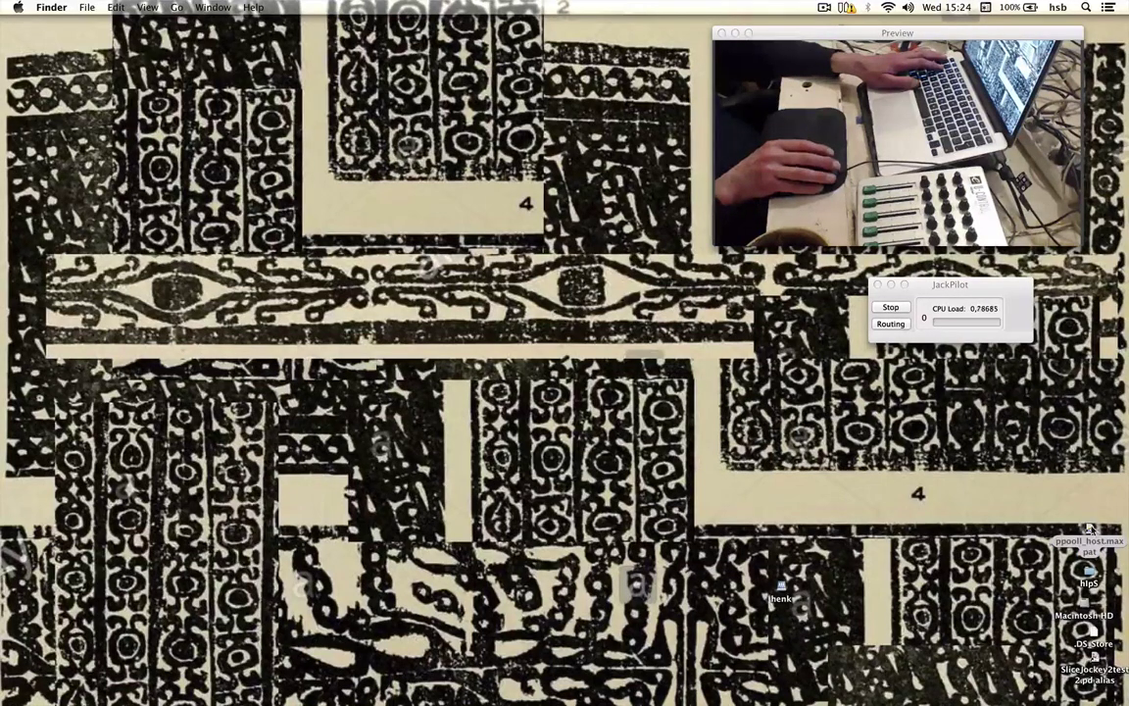
double_click(1088, 528)
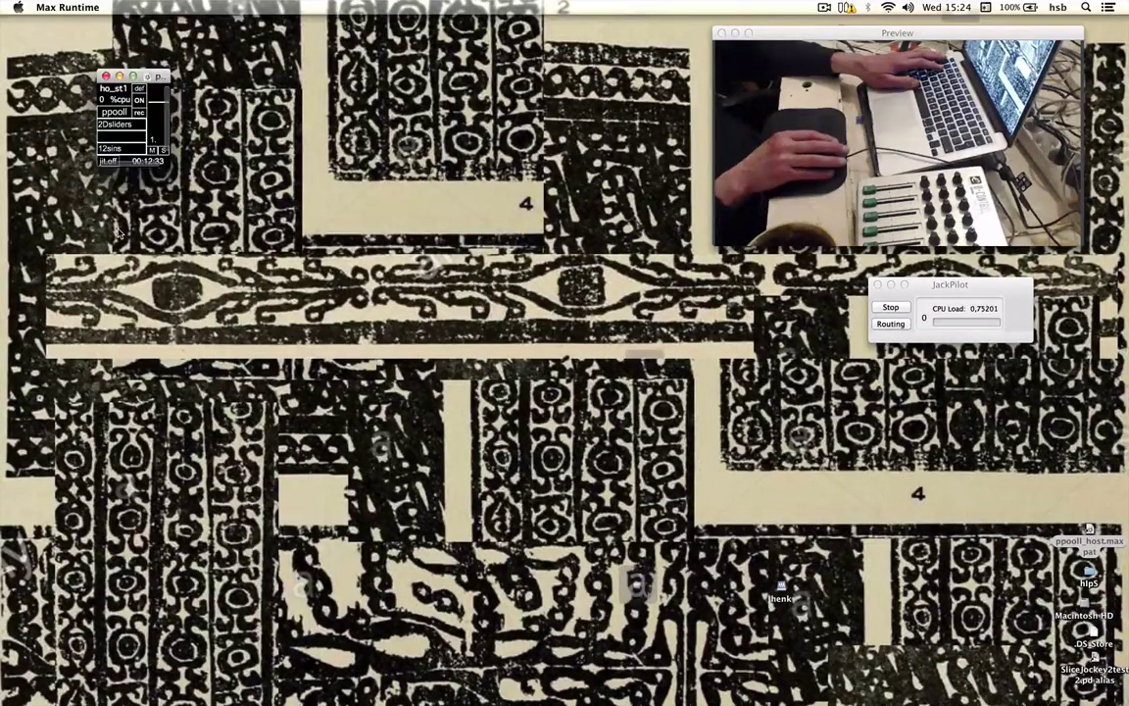
click(122, 148)
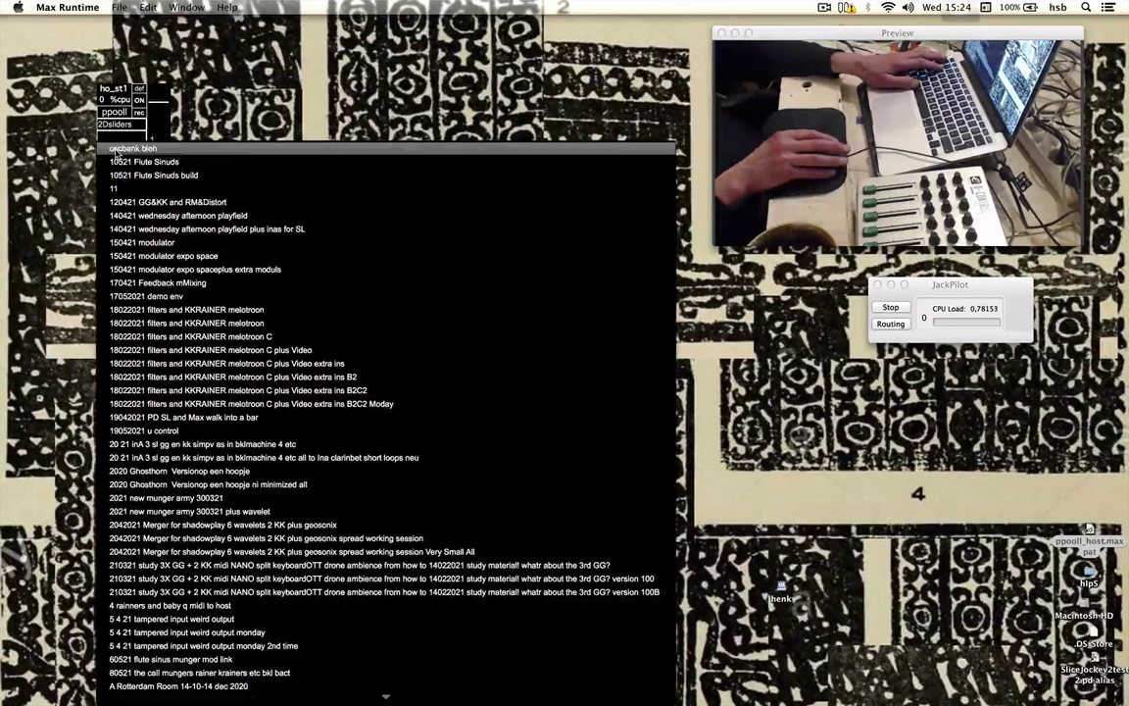
click(167, 432)
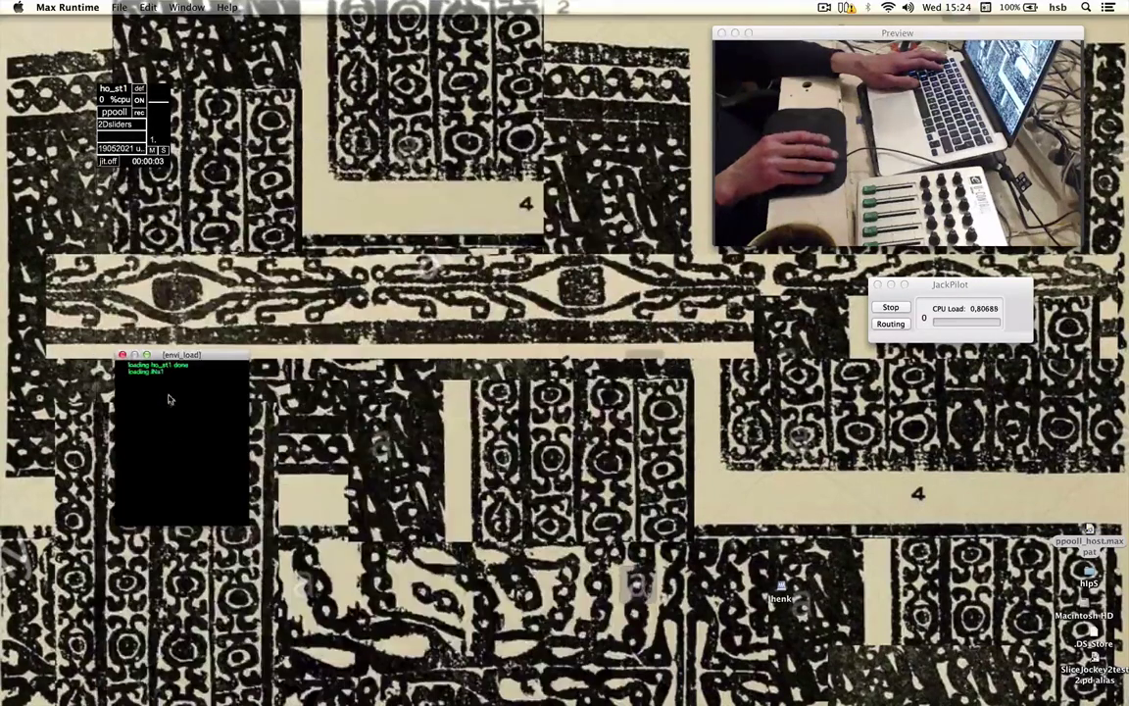
Switch to Live, open the recent set "u control setup w ooppll" and shift its window down to uncover the Max and JackPilot windows.
mouse_move(2, 137)
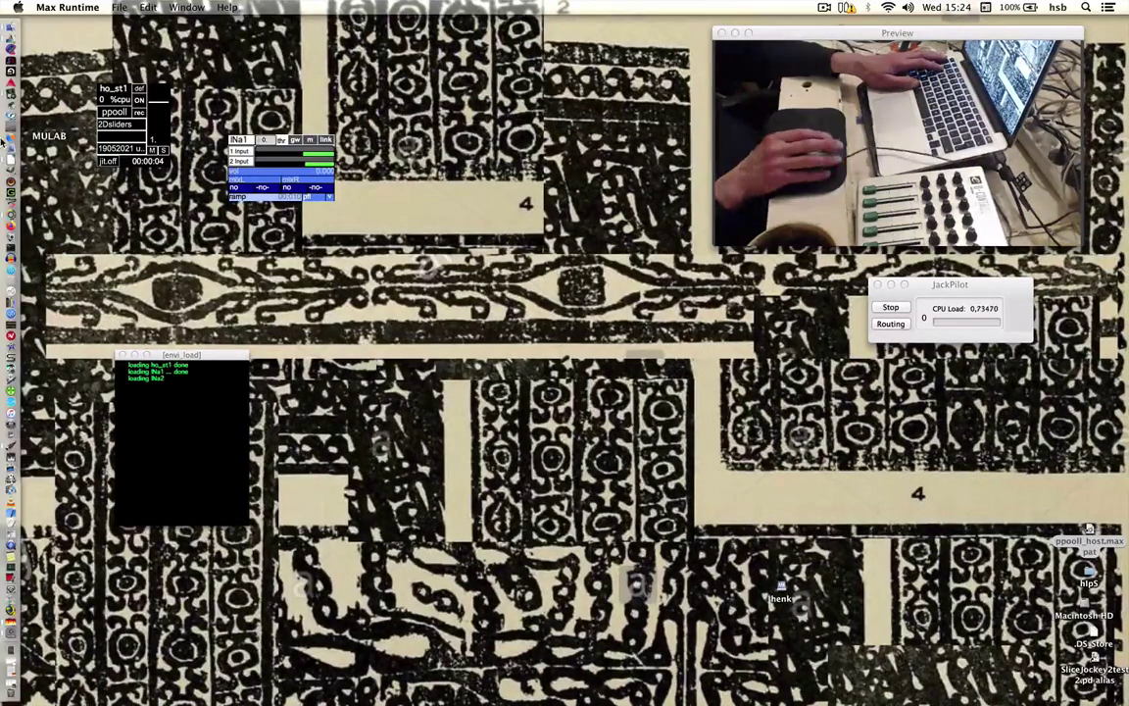
click(10, 70)
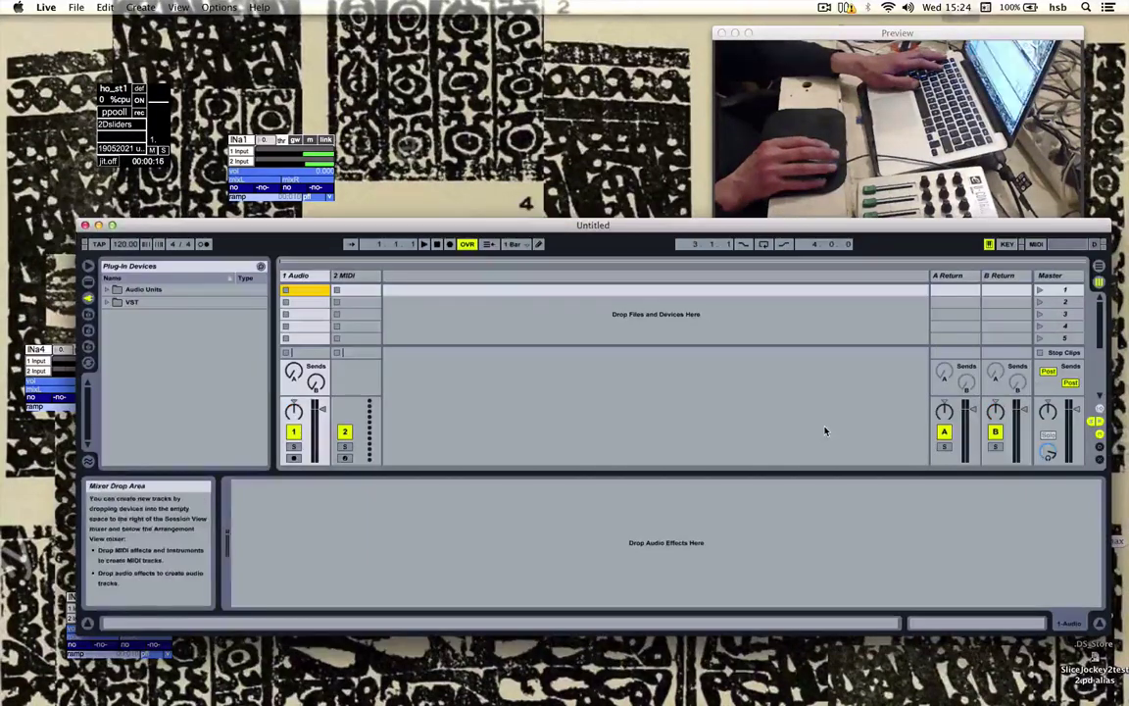
click(76, 7)
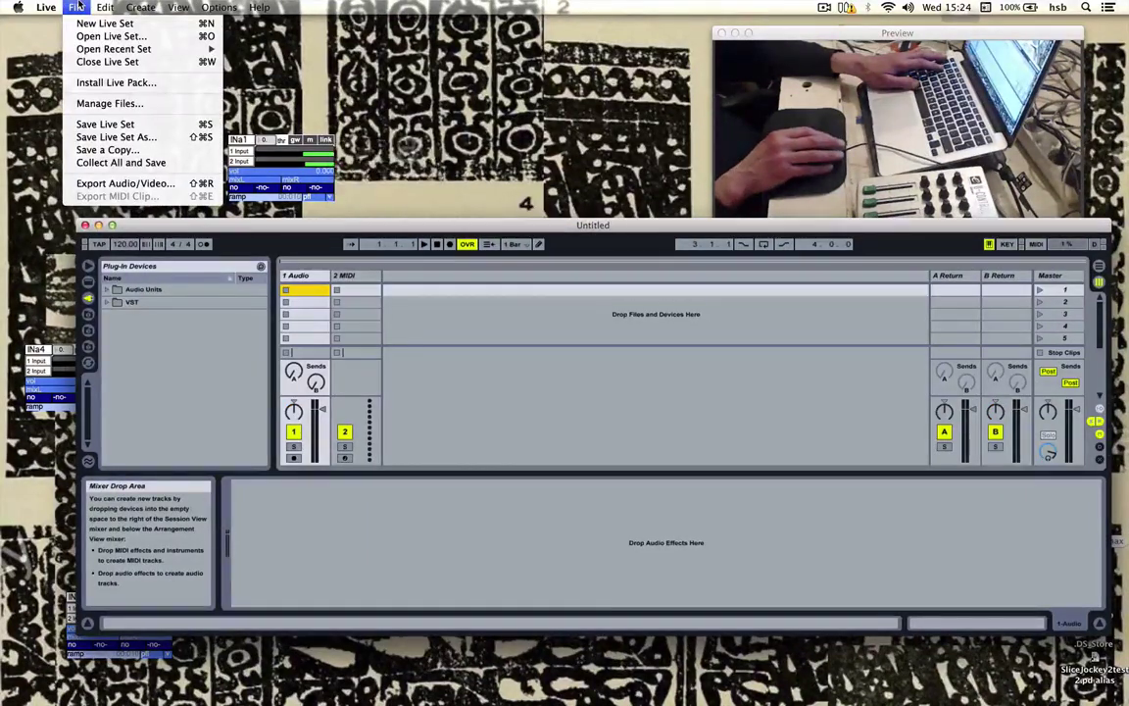
mouse_move(82, 49)
click(276, 49)
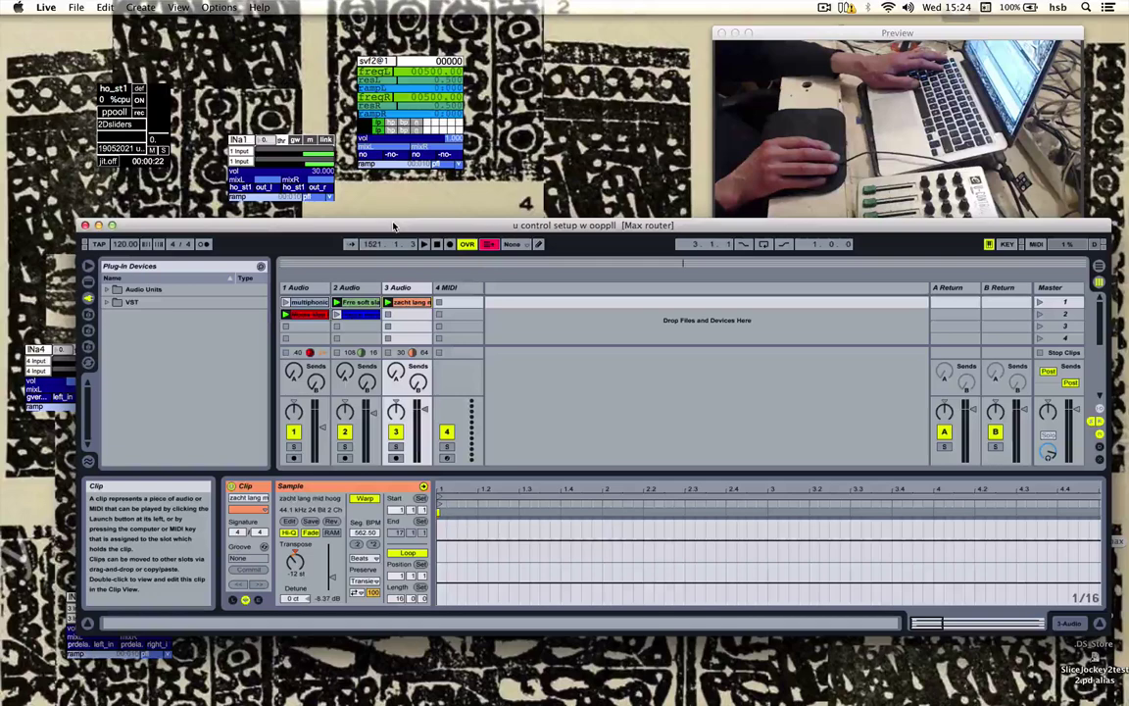
drag(393, 226, 403, 416)
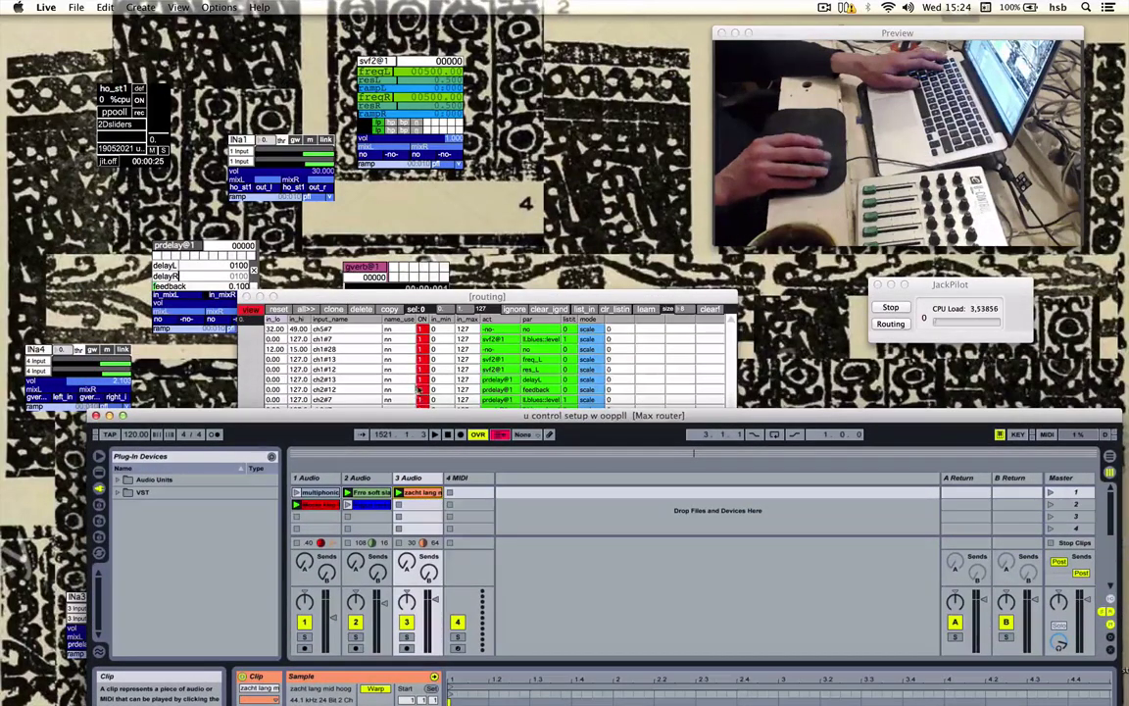
Switch to JackPilot, open the routing Connections Manager and load the saved connection setup "u contrl 1234.jks".
click(970, 286)
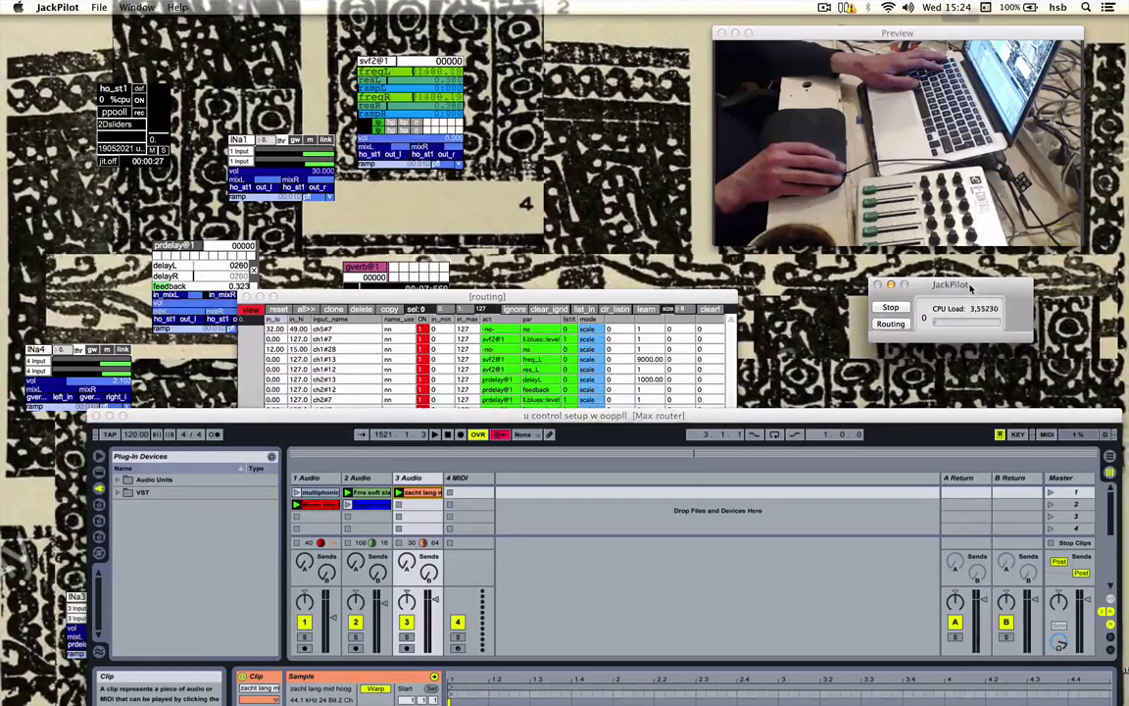
click(892, 324)
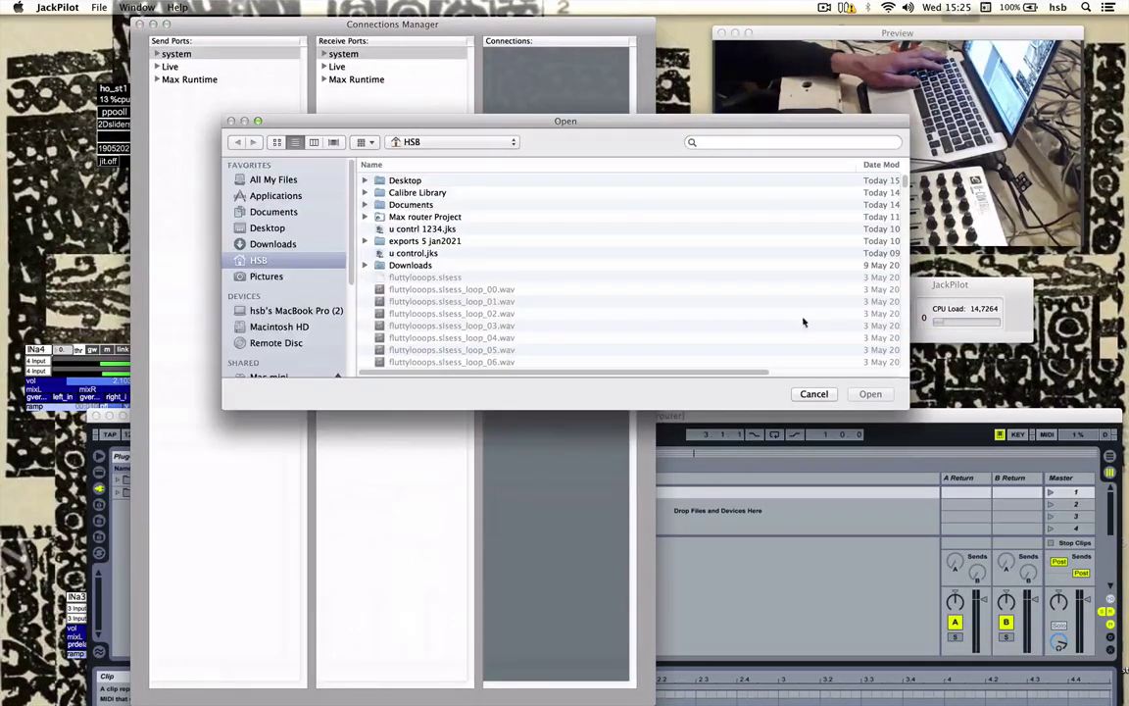
click(418, 231)
double_click(417, 231)
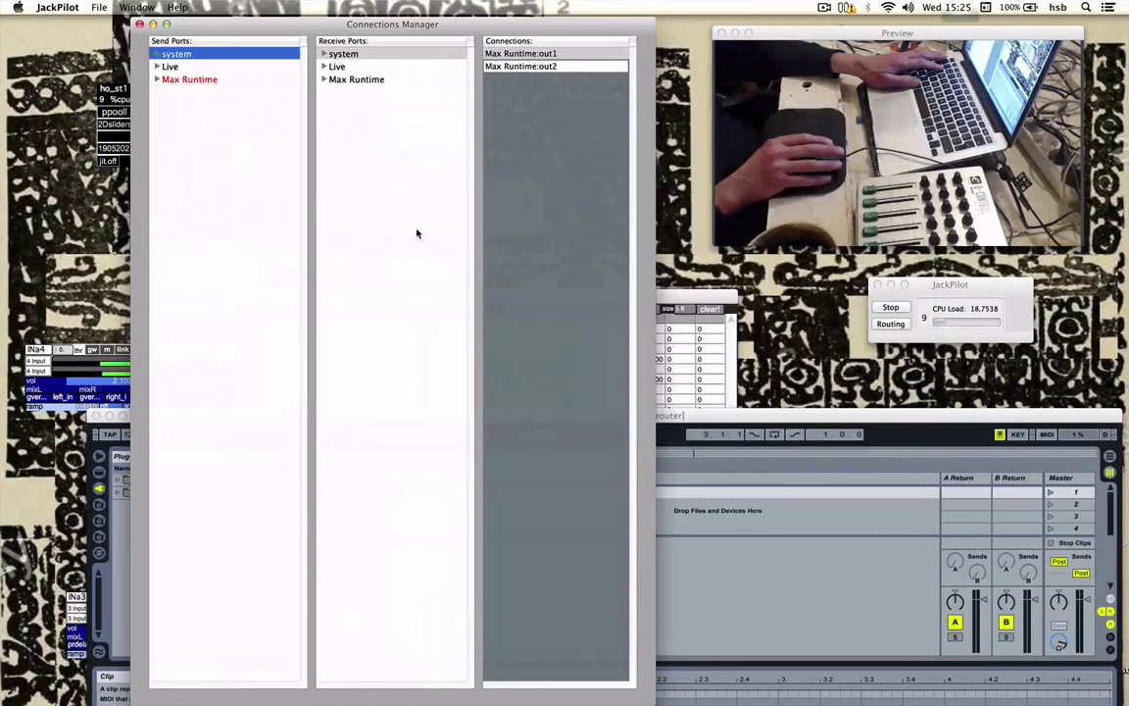
Move the Connections Manager clear of the ppooll host and set the host's output volume to 1.00.
drag(194, 20, 710, 62)
click(160, 125)
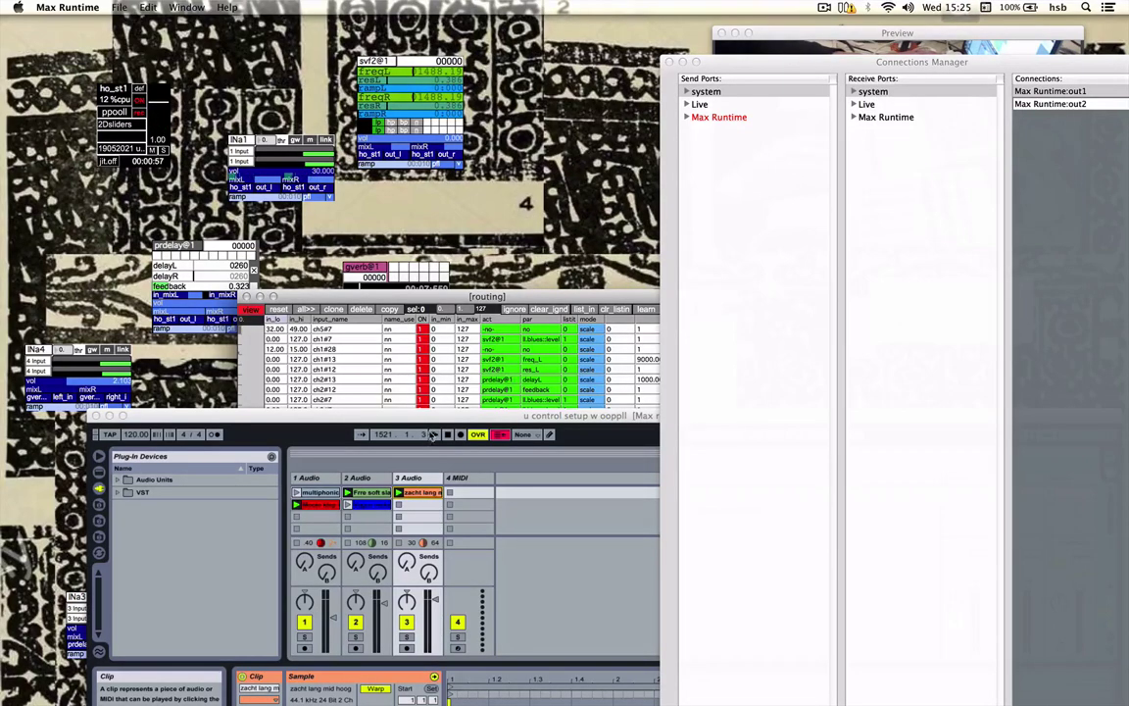
Reposition the Live set window and collapse the clip detail area so the tracks' input and output routing is exposed.
drag(427, 422, 369, 190)
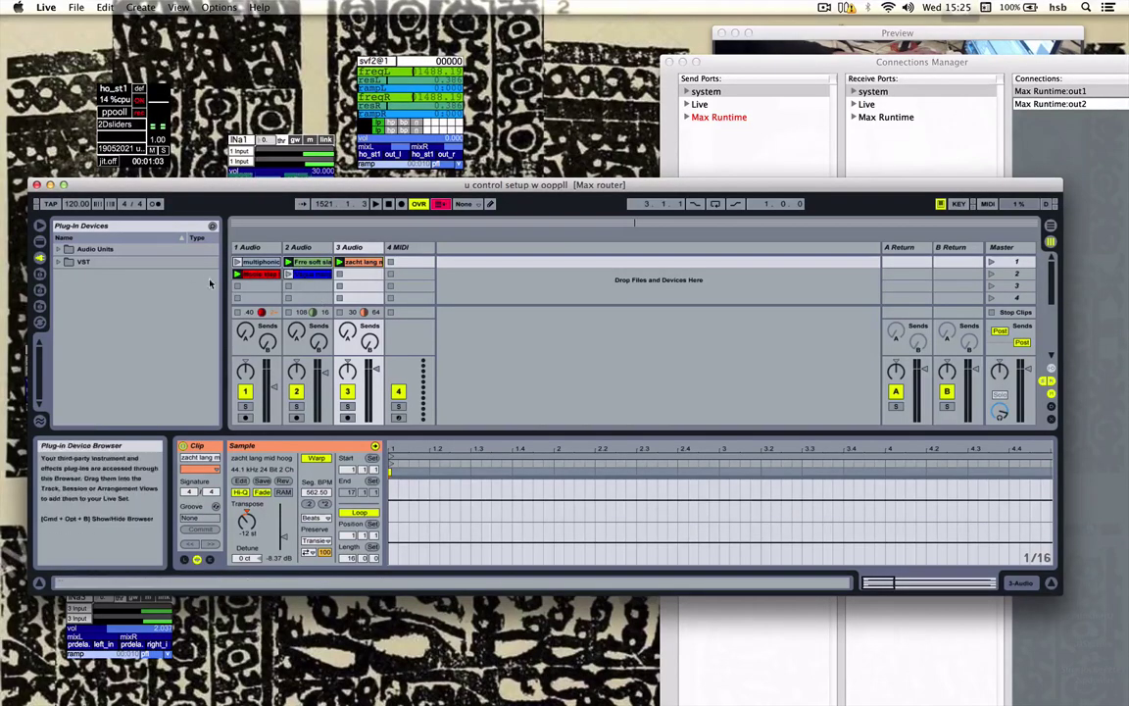
drag(234, 186, 241, 158)
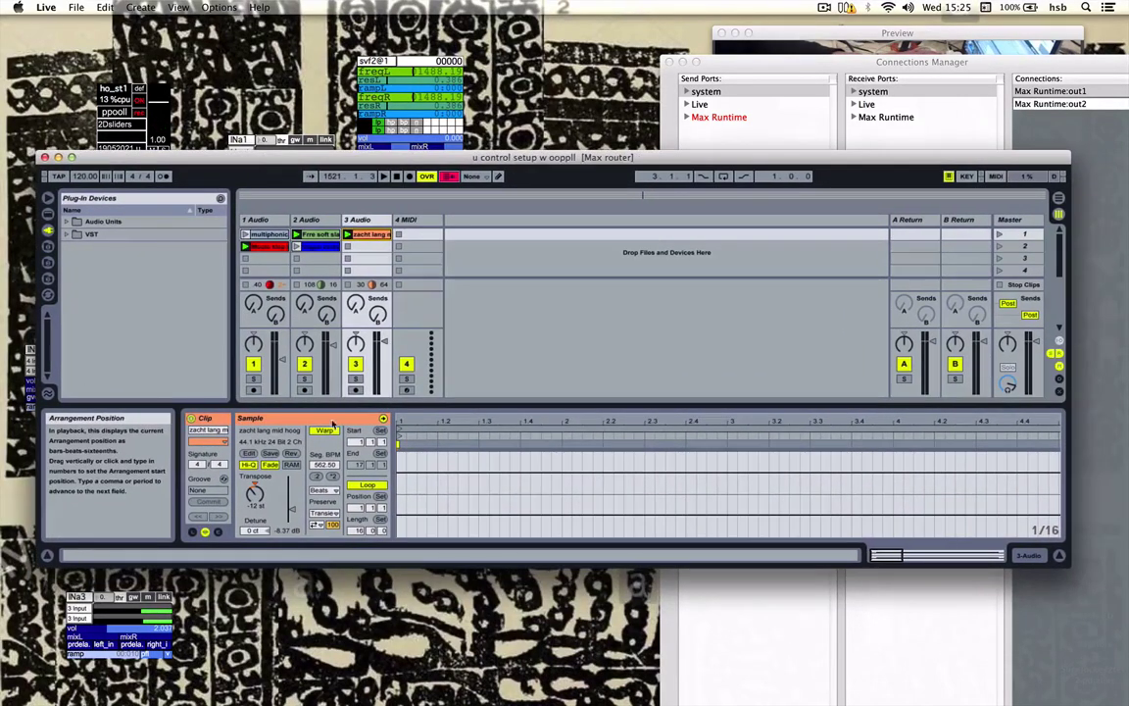
drag(339, 403, 338, 549)
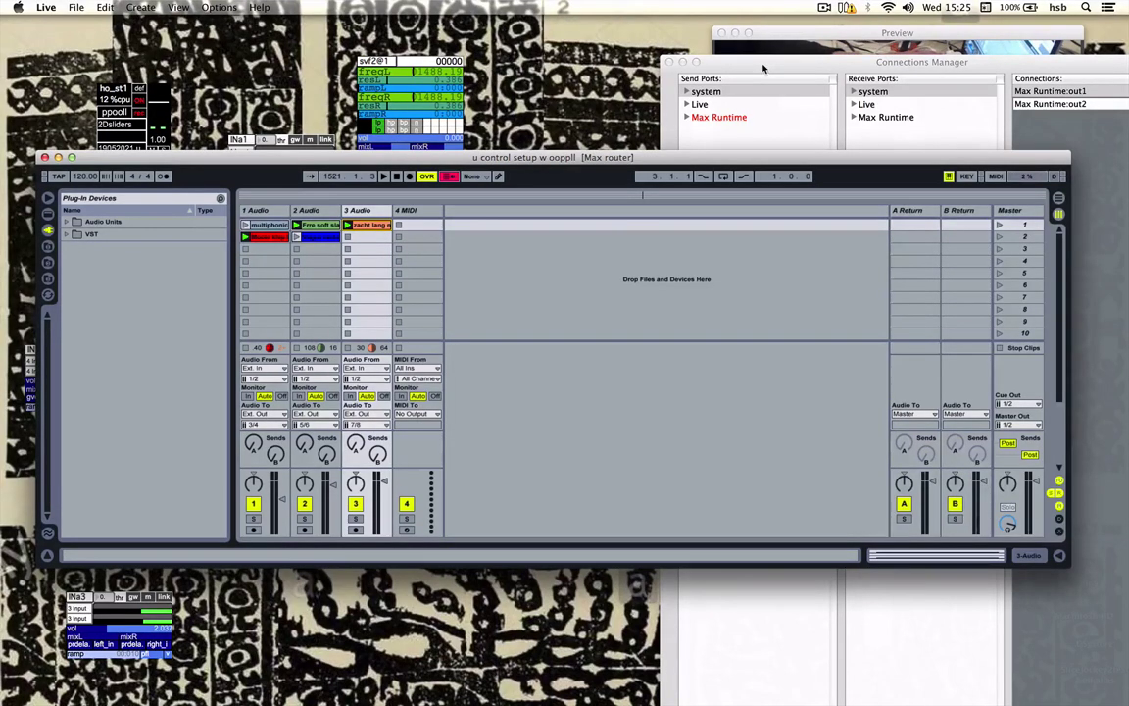
In JackPilot's Connections Manager, examine which Max Runtime inputs receive Live outputs out3 through out7.
click(738, 92)
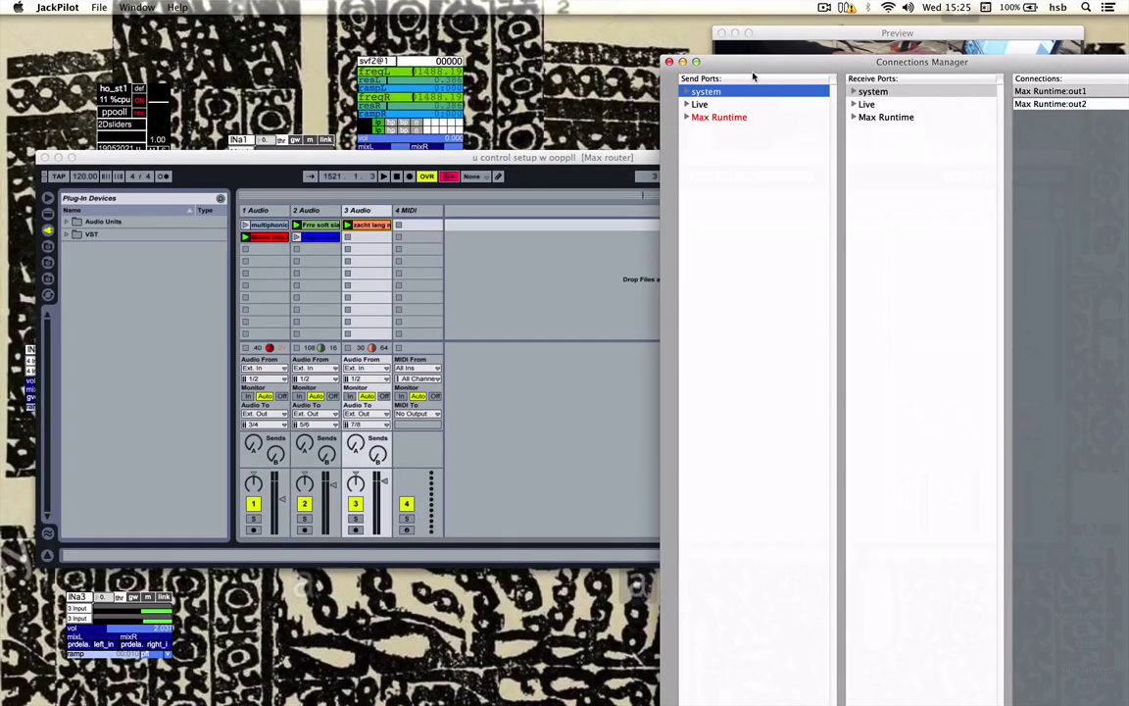
drag(751, 68, 688, 66)
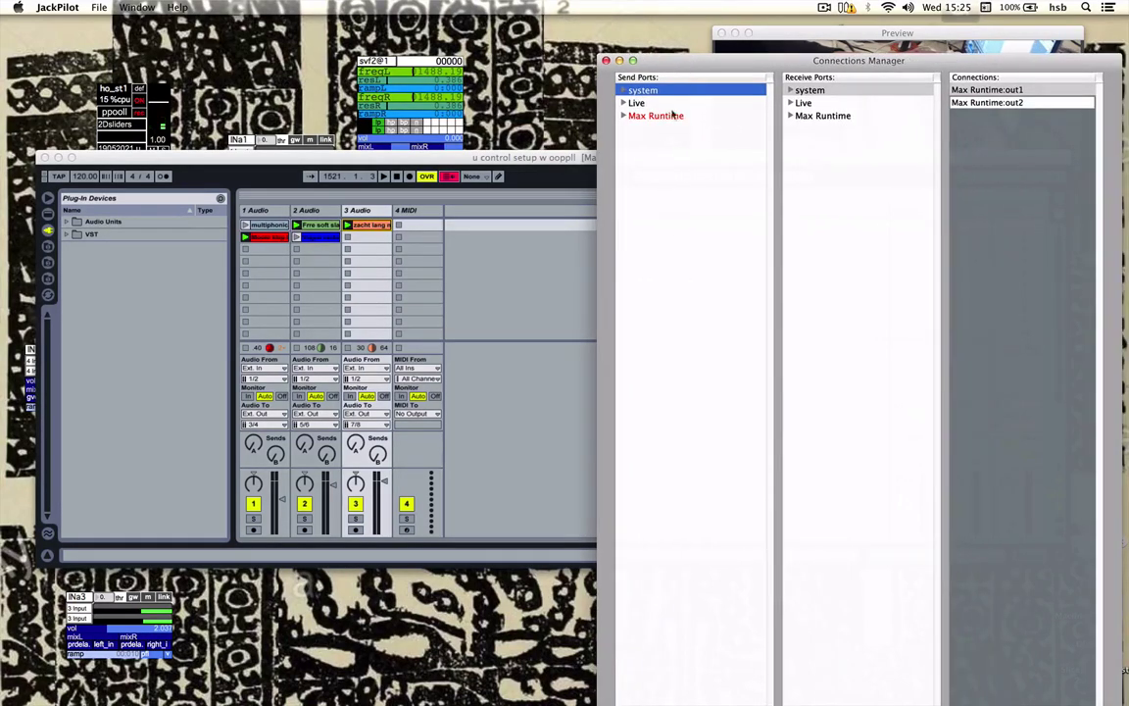
click(622, 104)
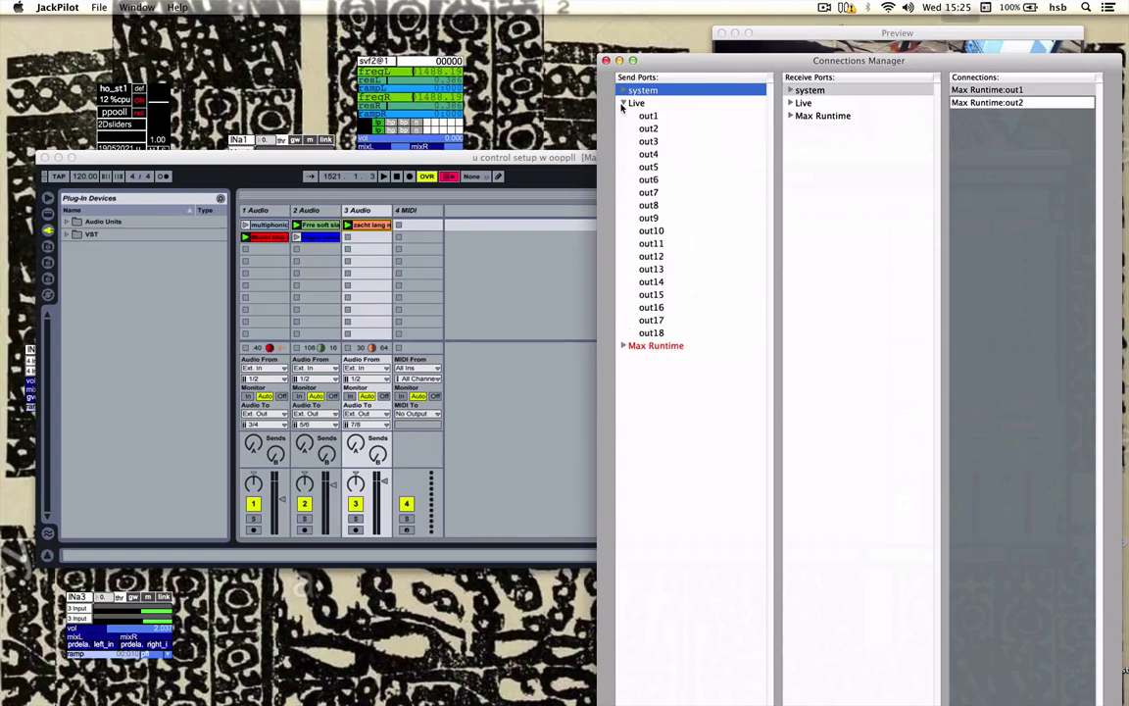
click(659, 144)
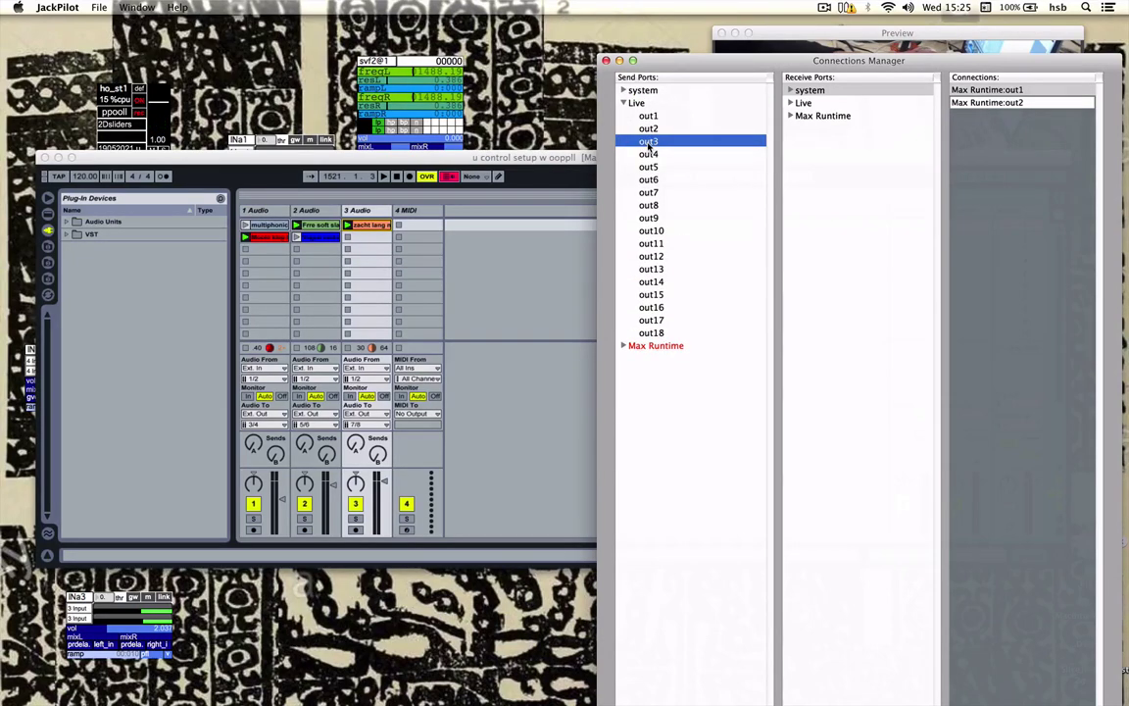
click(791, 116)
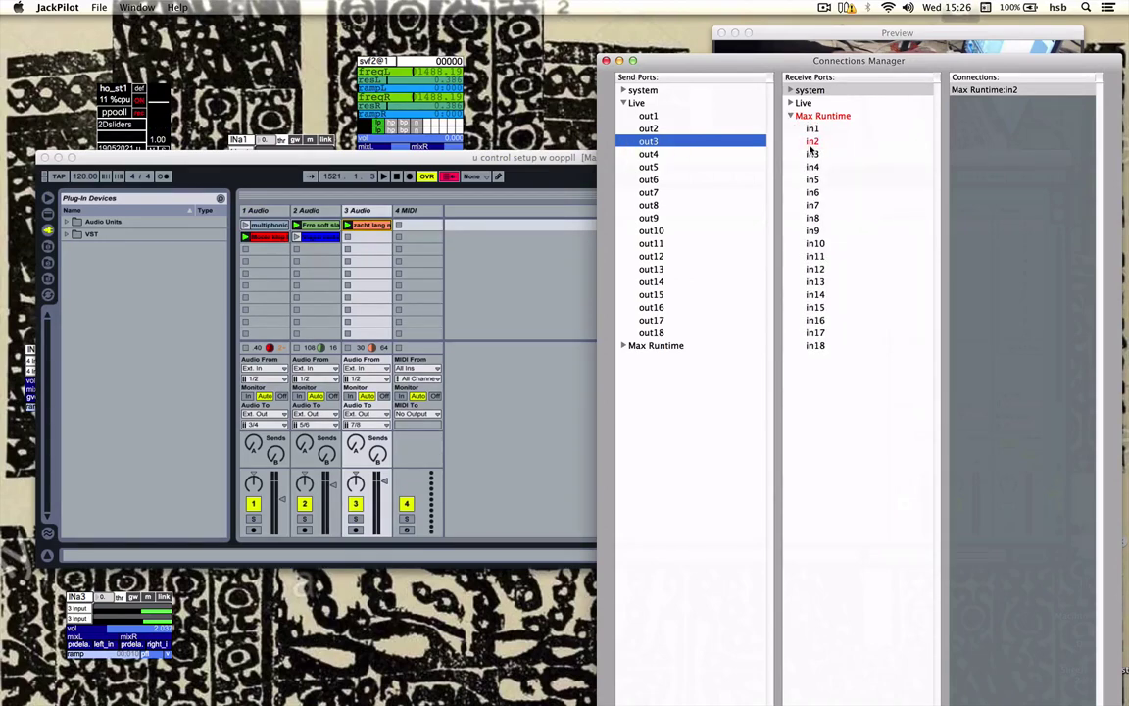
click(663, 157)
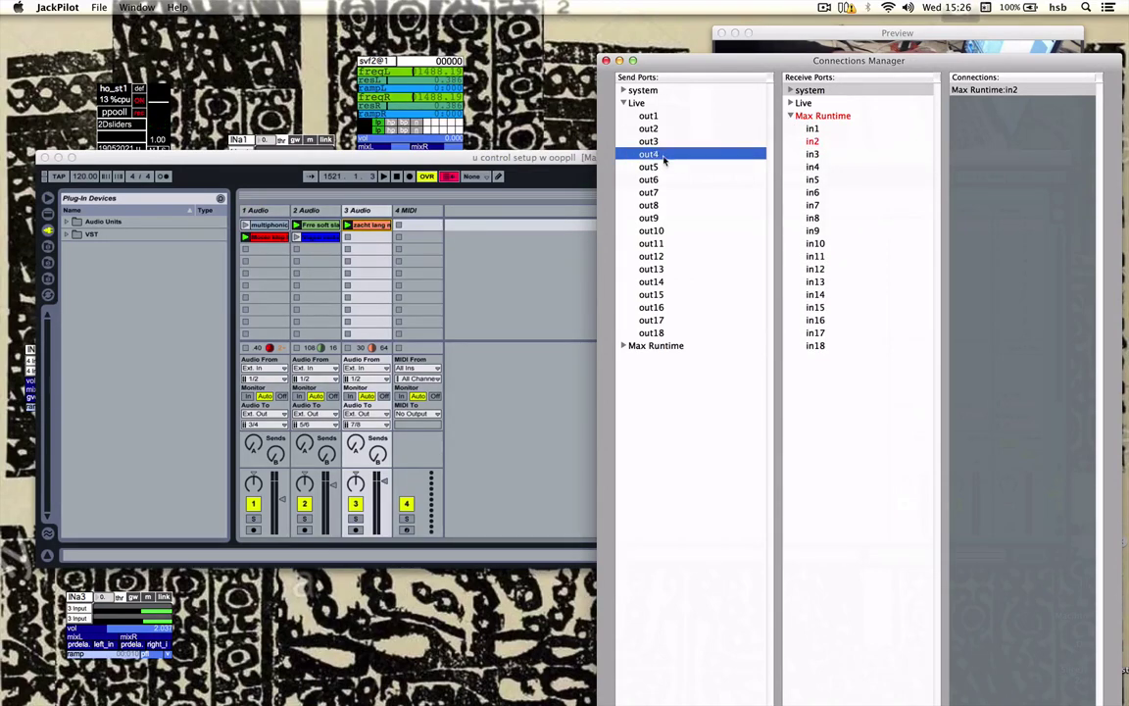
click(660, 168)
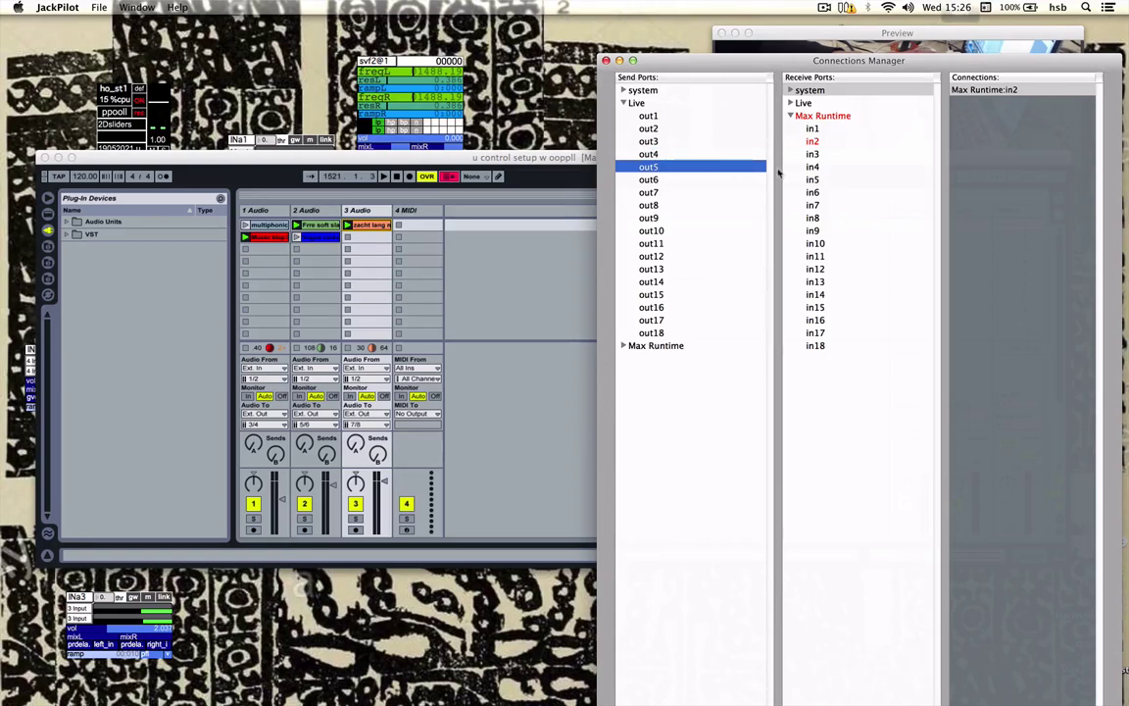
click(663, 180)
click(656, 194)
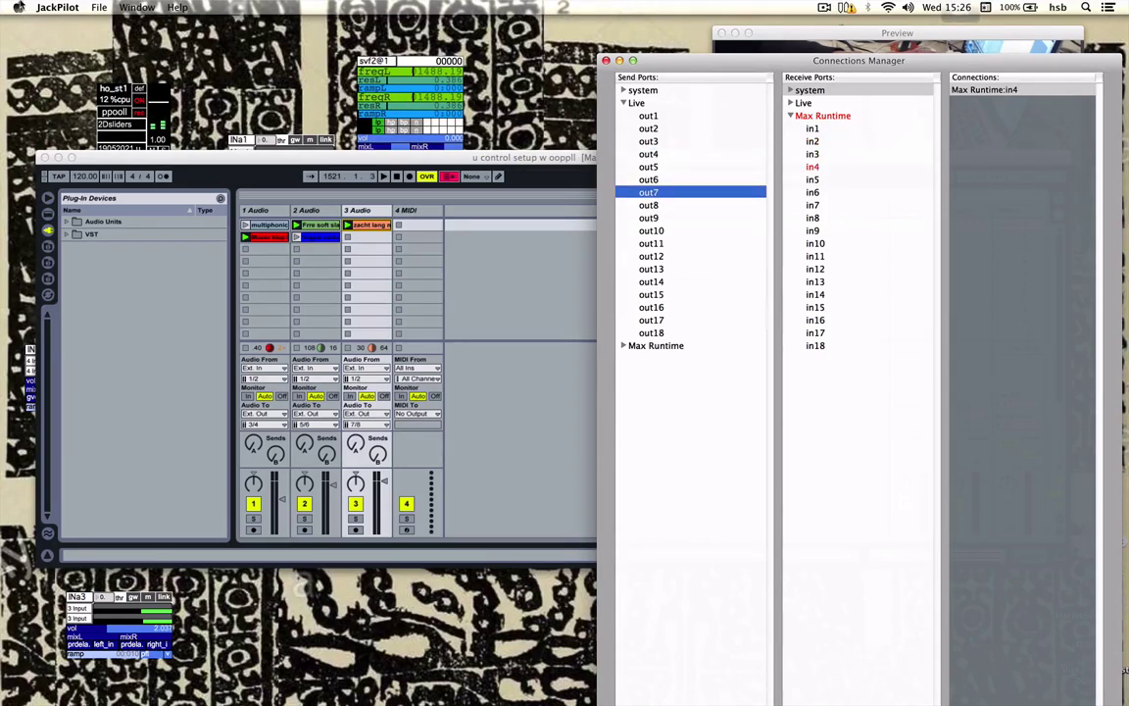
Switch to qjackctl and open its audio Connections window.
mouse_move(5, 34)
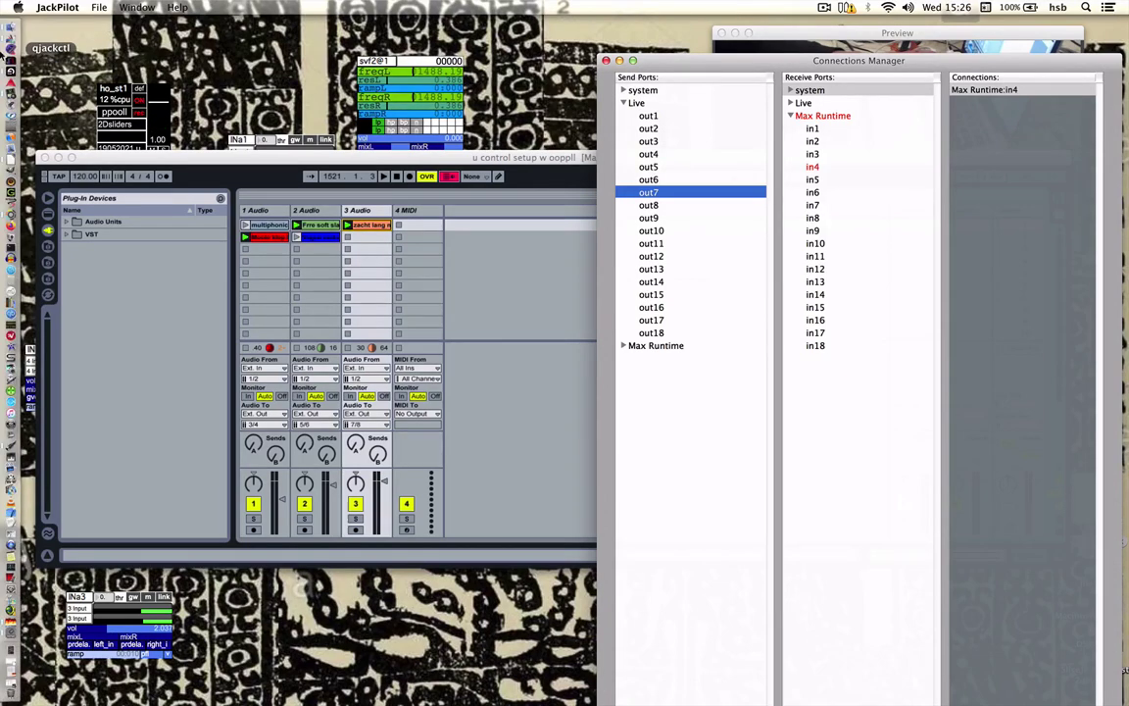
click(10, 51)
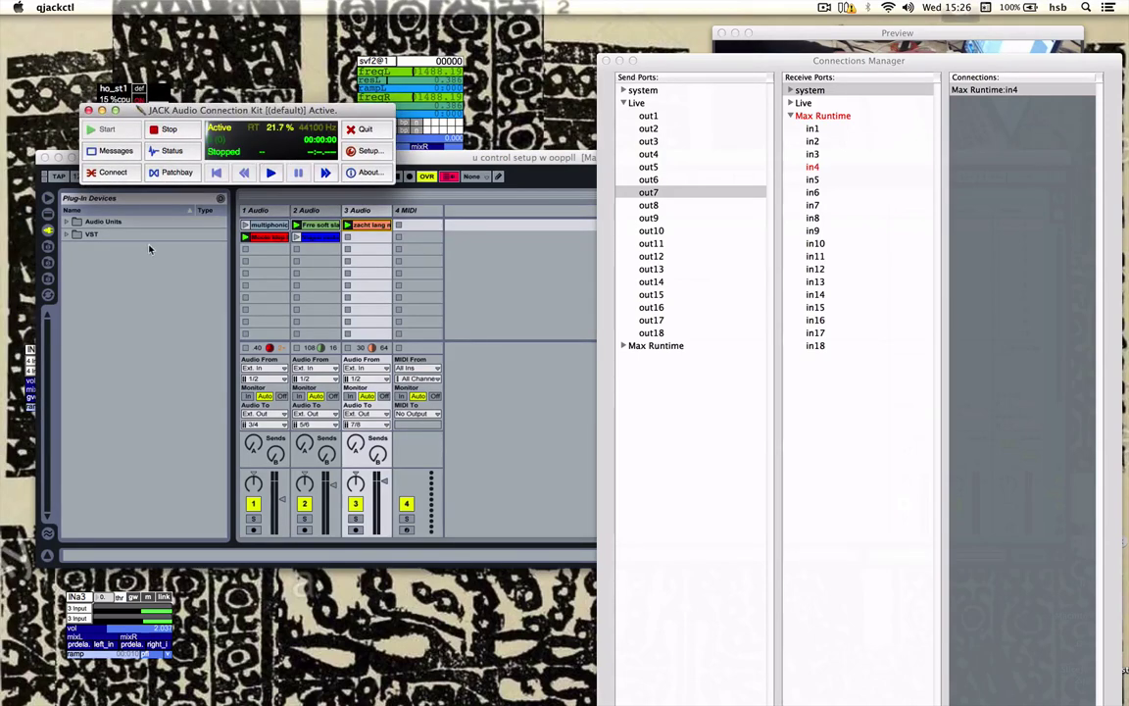
click(170, 175)
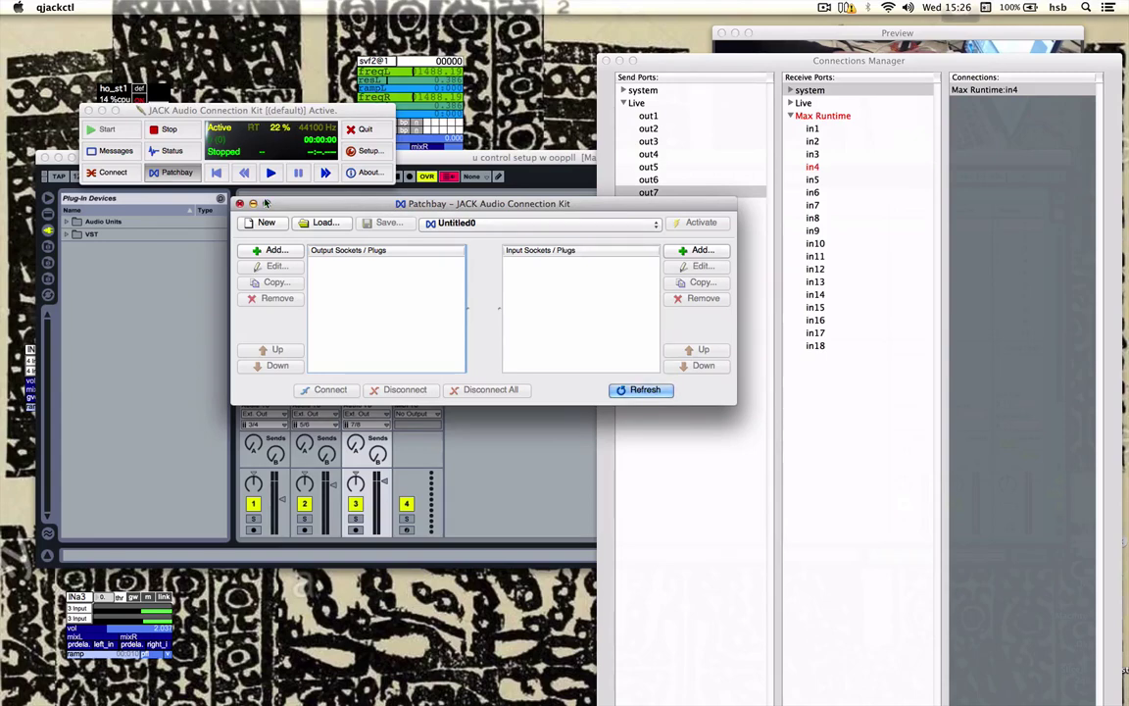
click(240, 203)
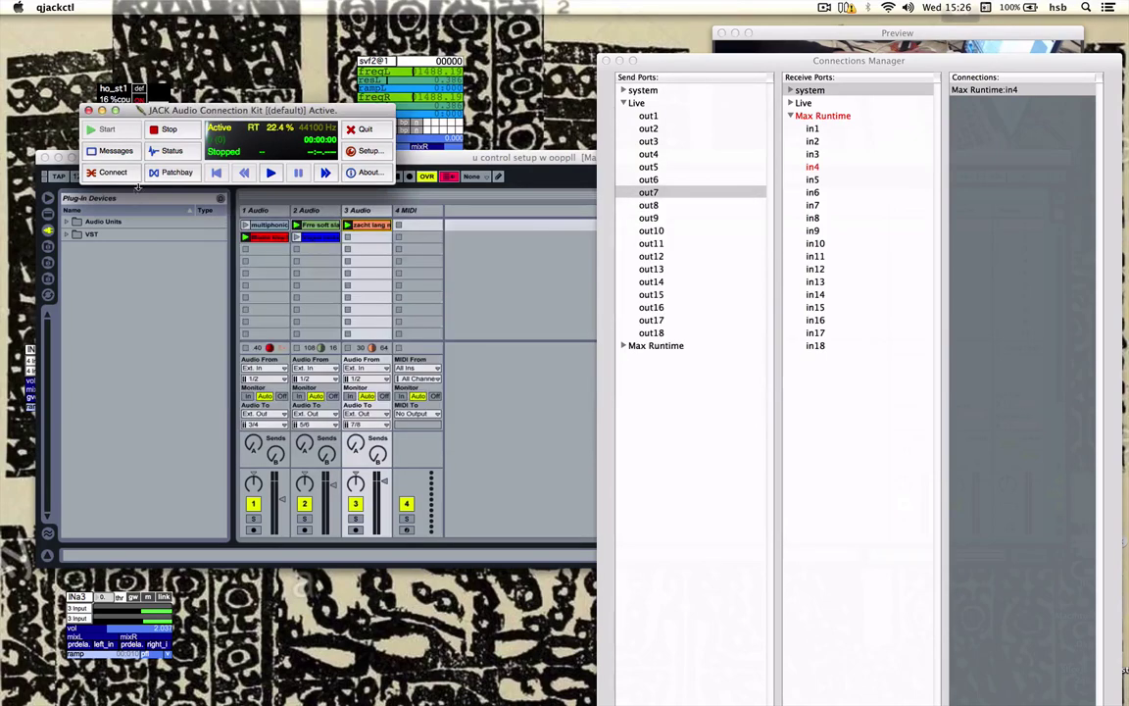
click(113, 172)
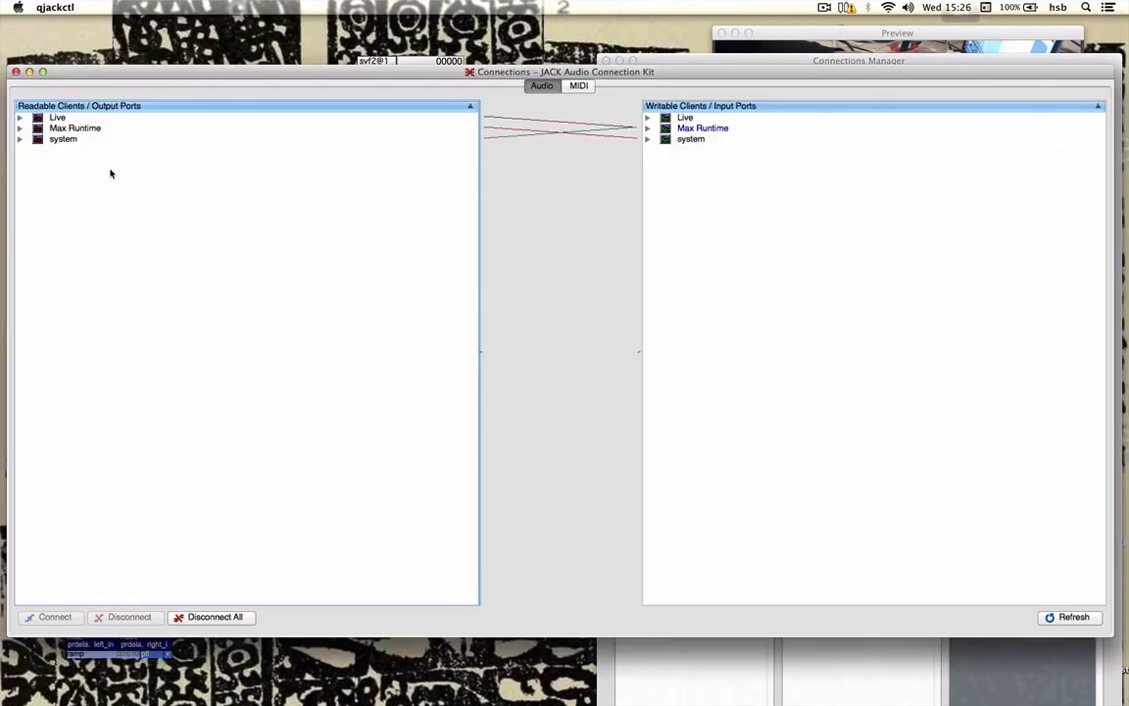
Expand the Live, Max Runtime and system output ports and inspect their connections to the system and Max Runtime inputs.
click(17, 117)
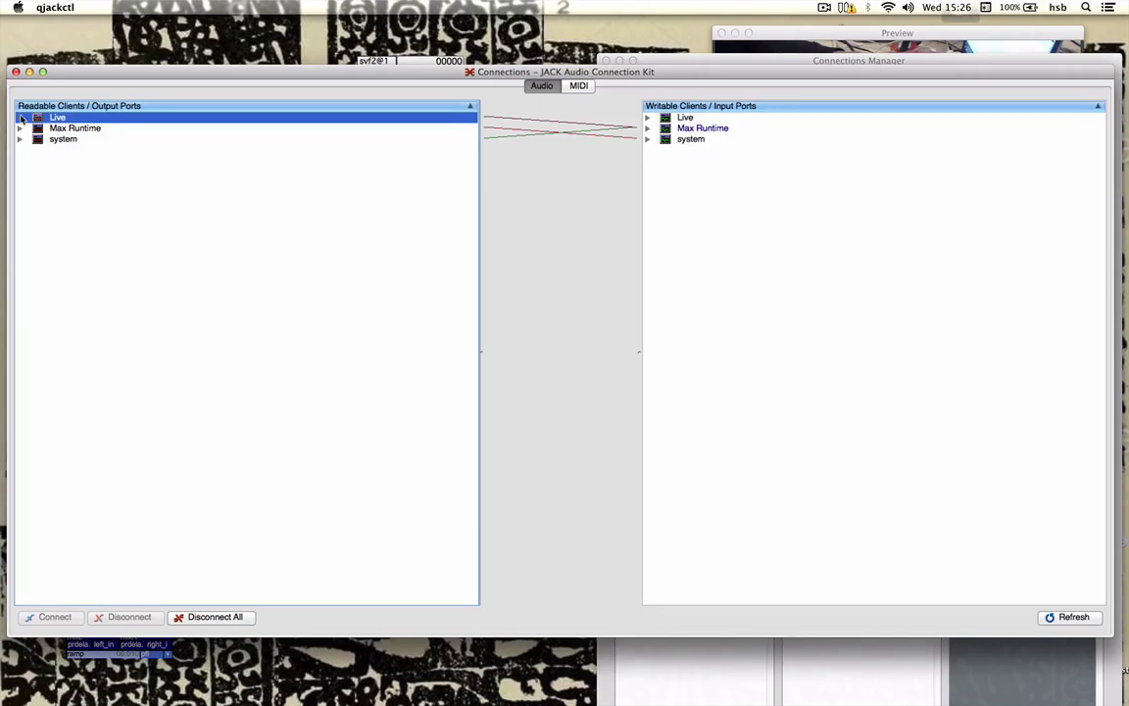
click(20, 118)
click(19, 321)
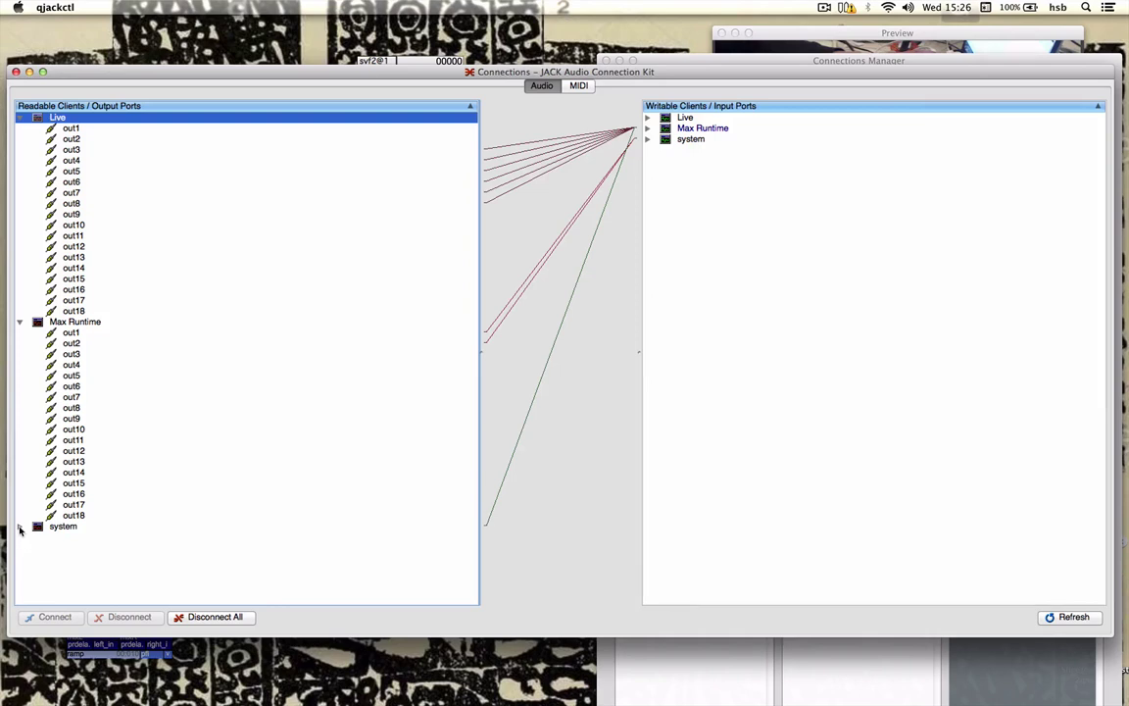
click(19, 527)
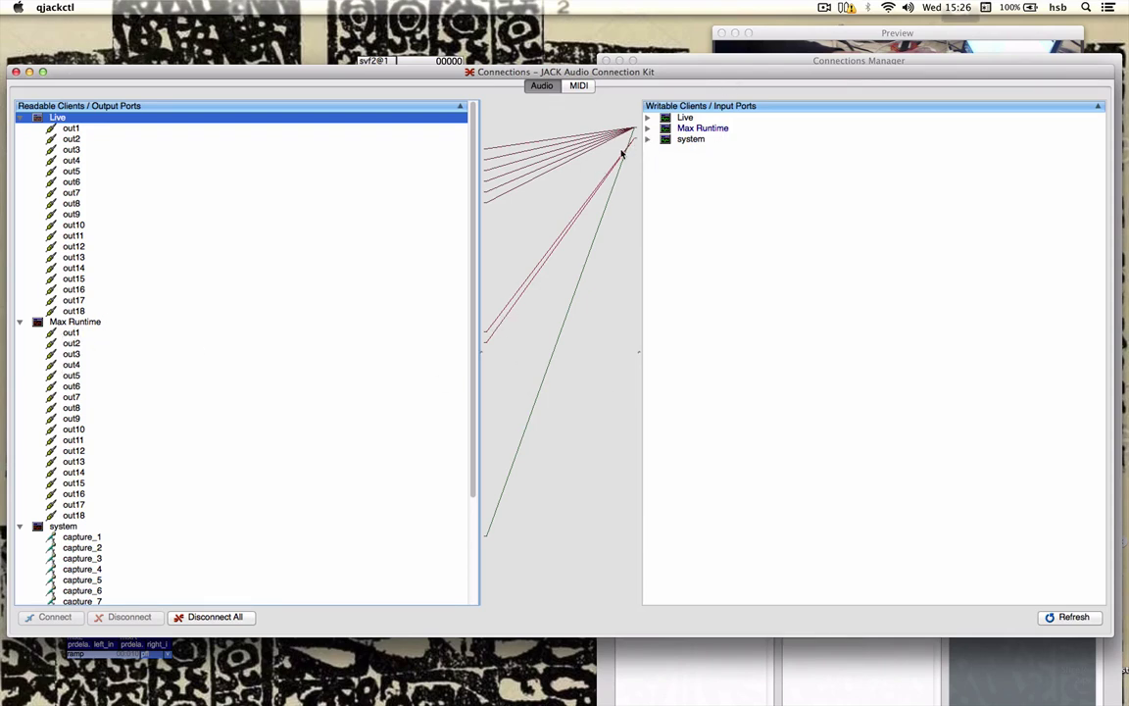
click(648, 139)
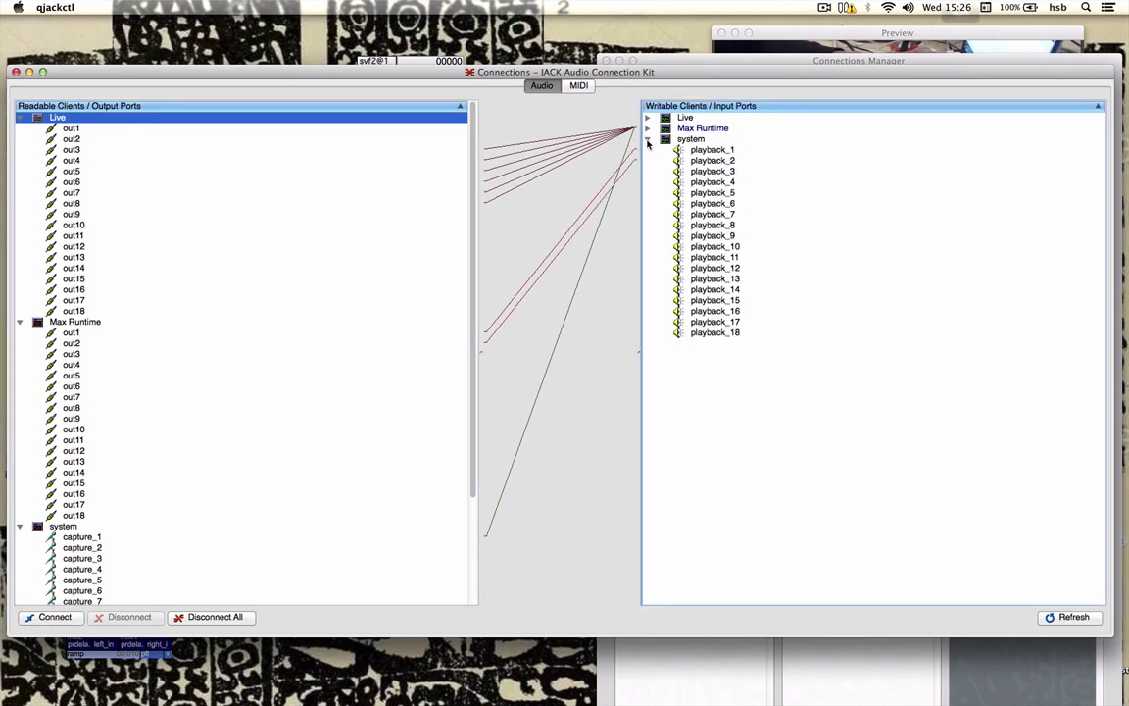
click(647, 140)
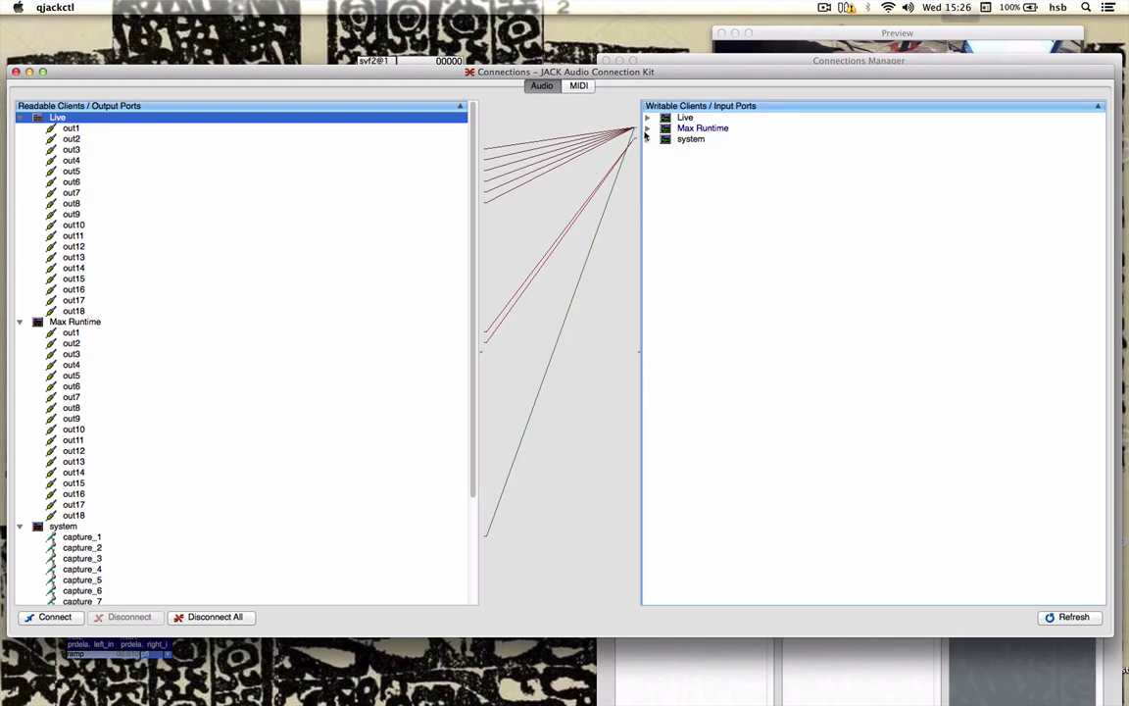
click(647, 128)
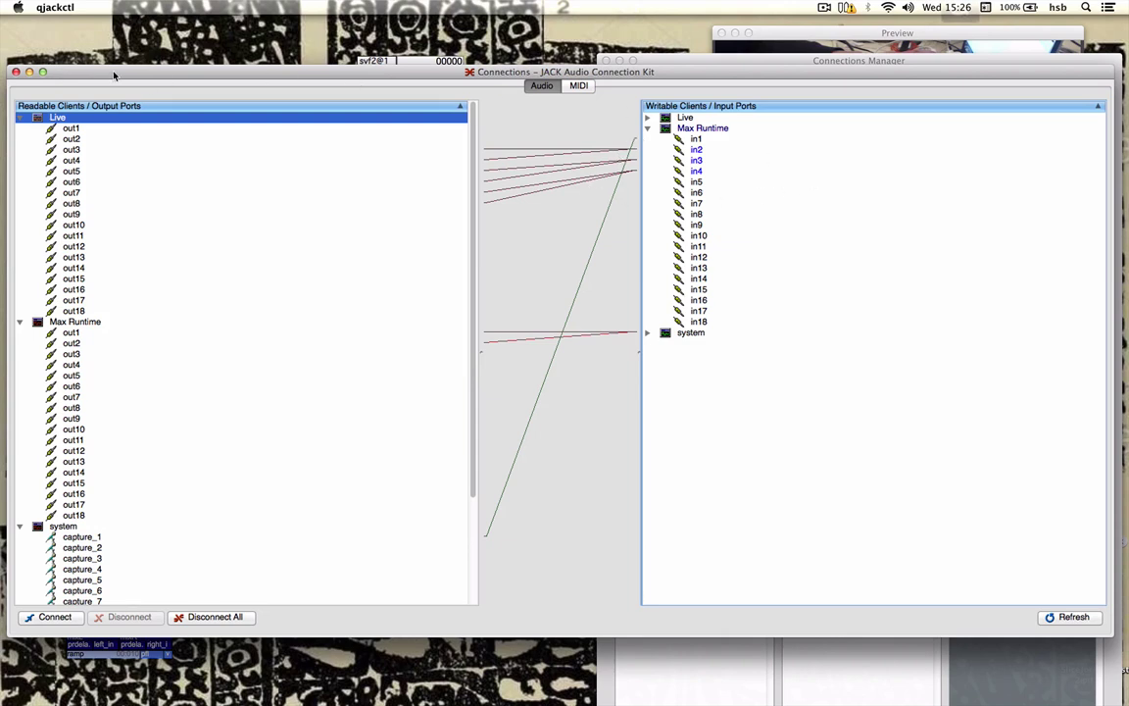
Close qjackctl's Connections and main windows as well as JackPilot's Connections Manager.
drag(113, 76, 163, 77)
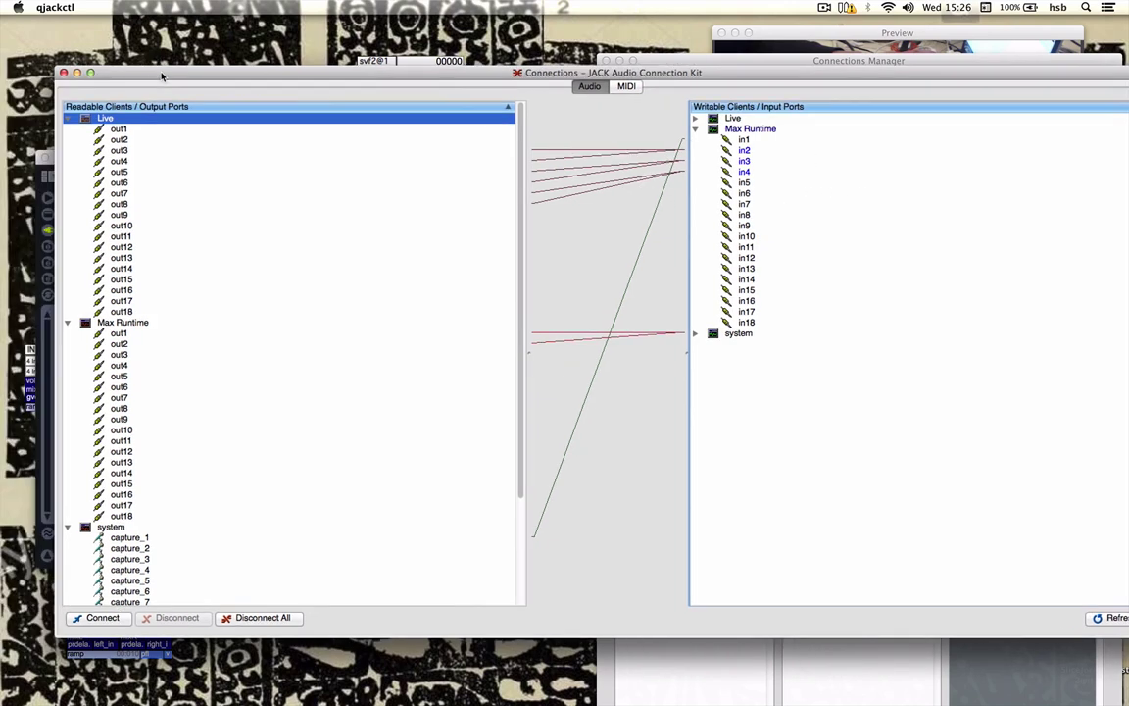
click(64, 73)
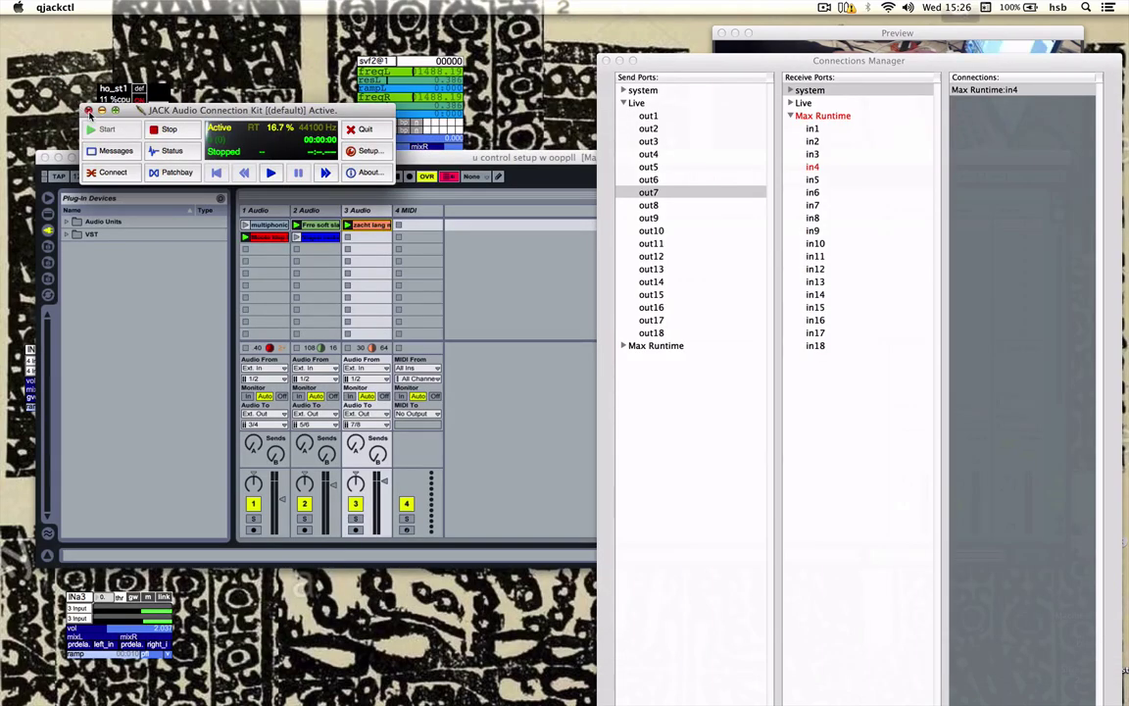
click(87, 109)
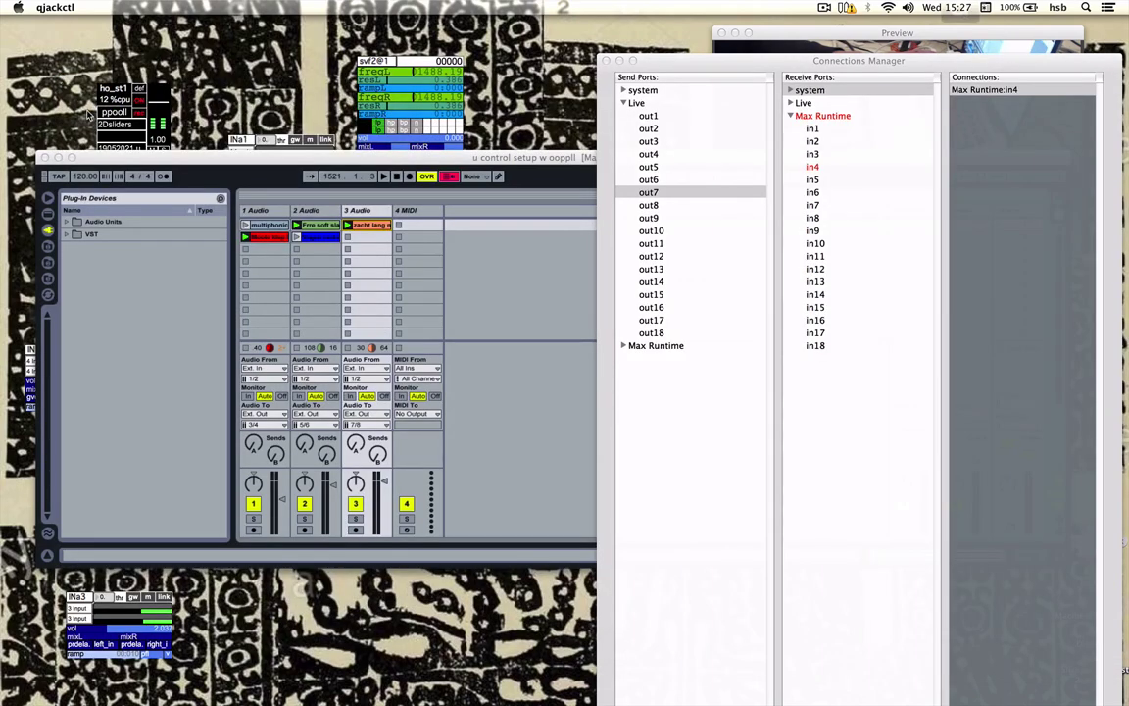
click(637, 61)
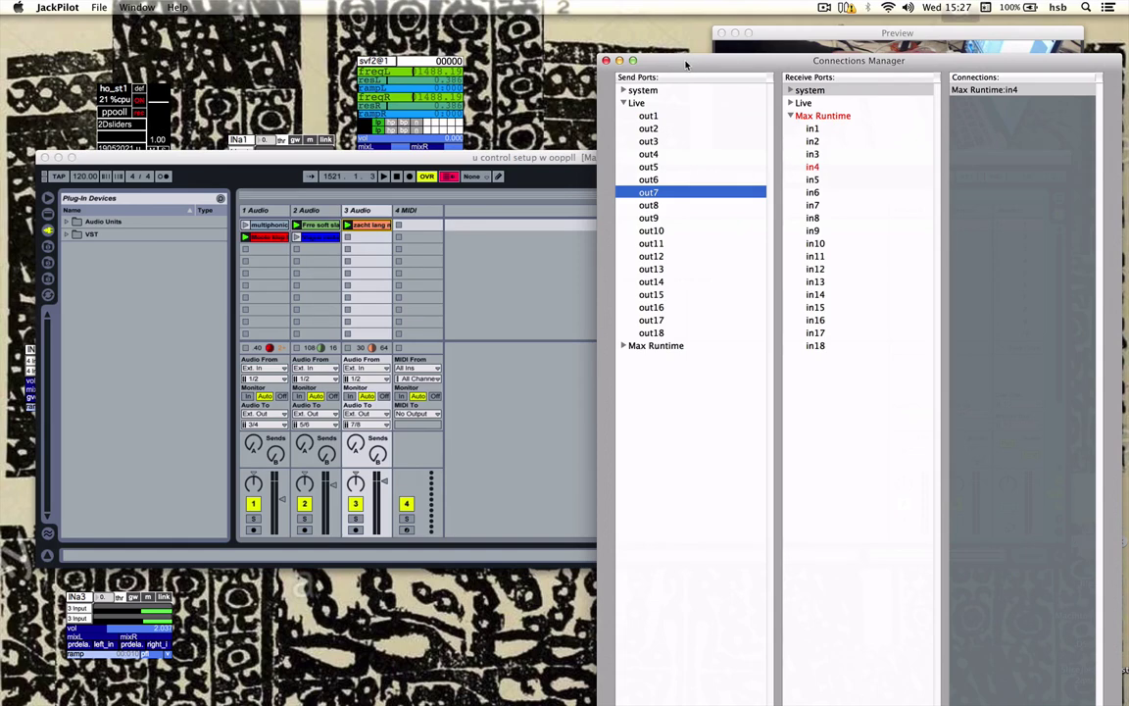
drag(686, 64, 715, 202)
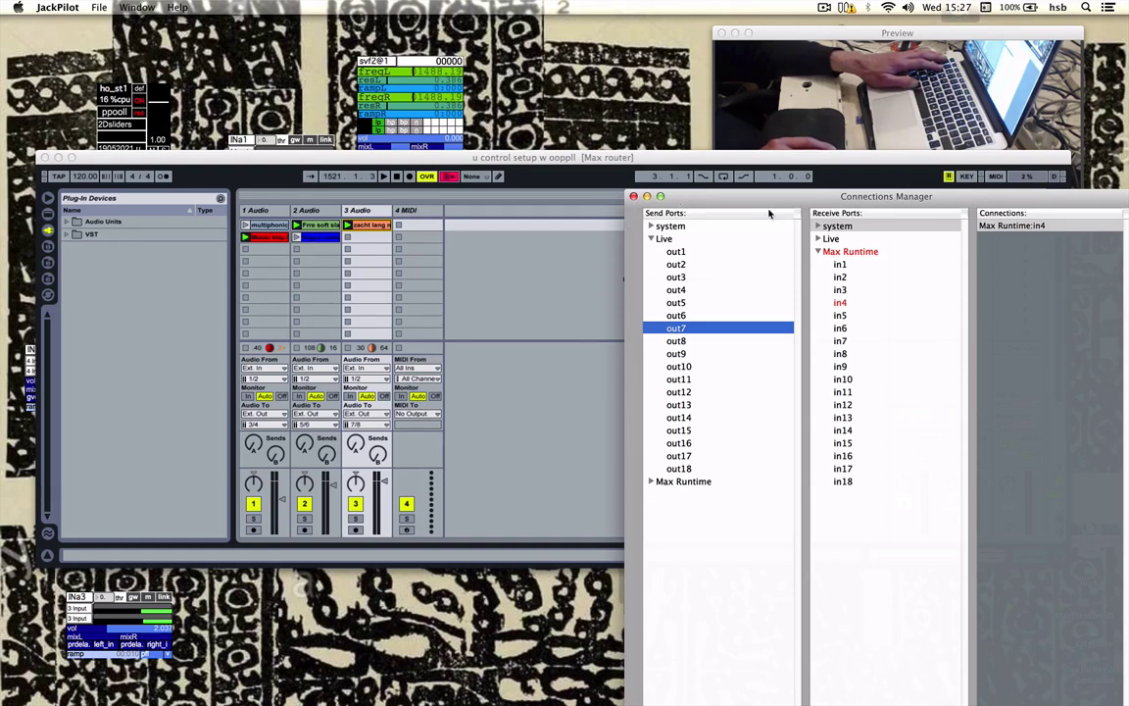
drag(713, 203, 716, 212)
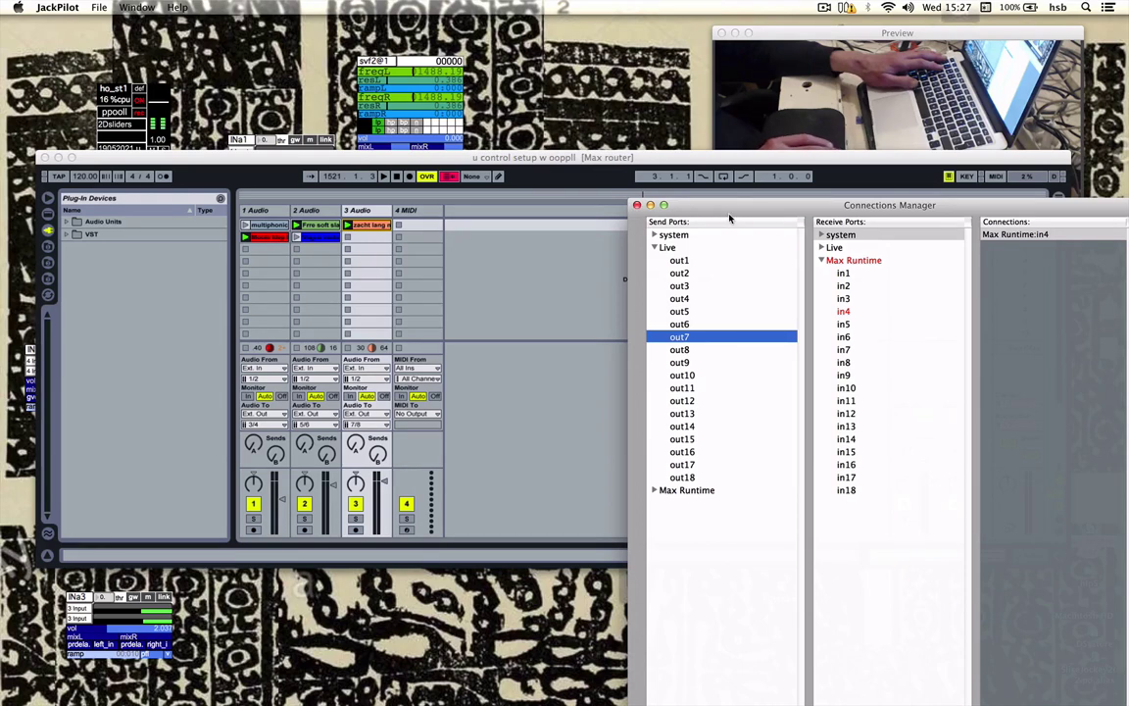
click(638, 206)
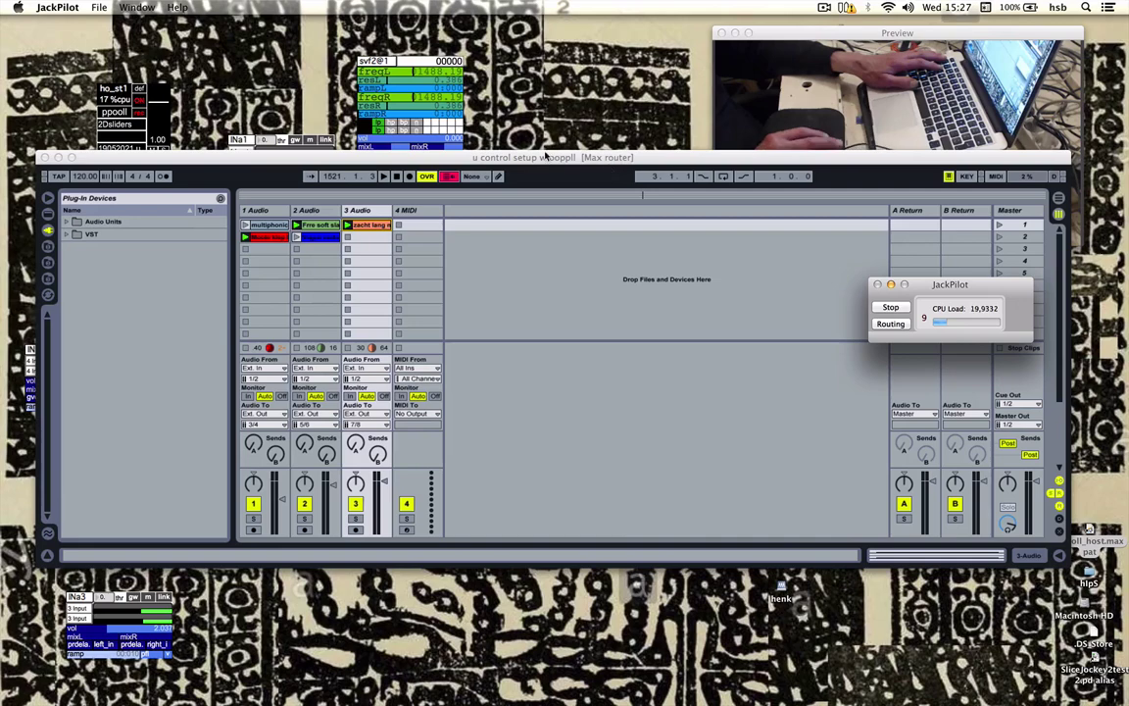
Move the Live set window low on the screen and shift the routing window so the ppooll modules are uncovered.
drag(532, 163, 559, 270)
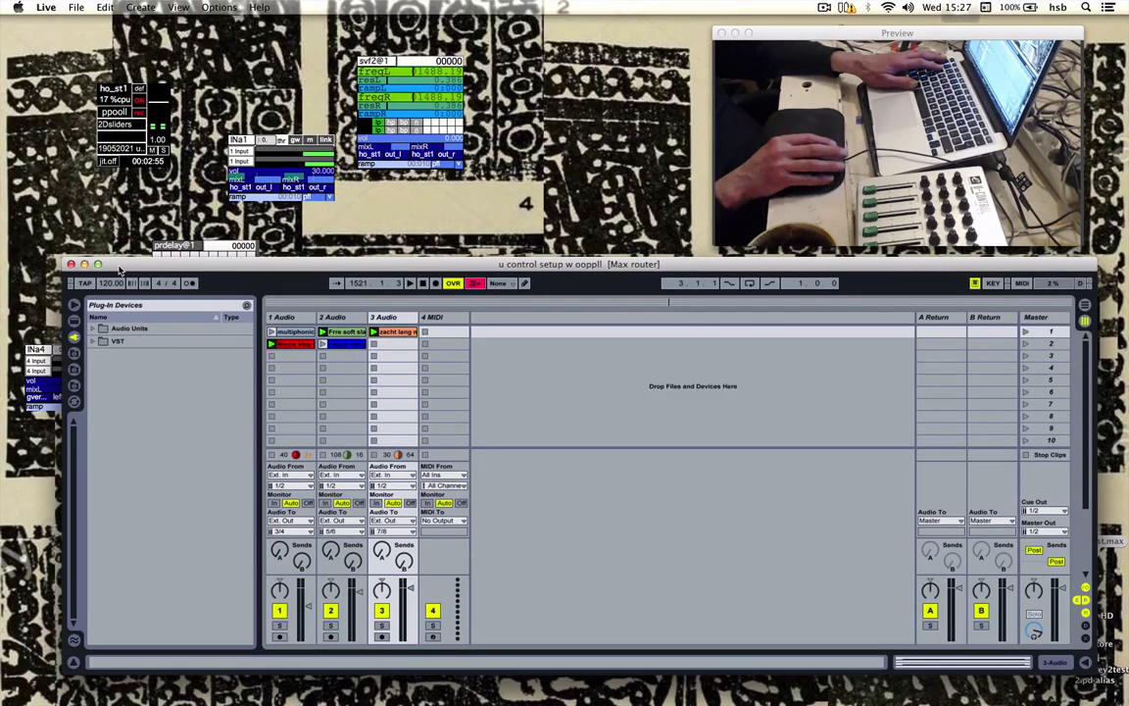
drag(119, 266, 116, 598)
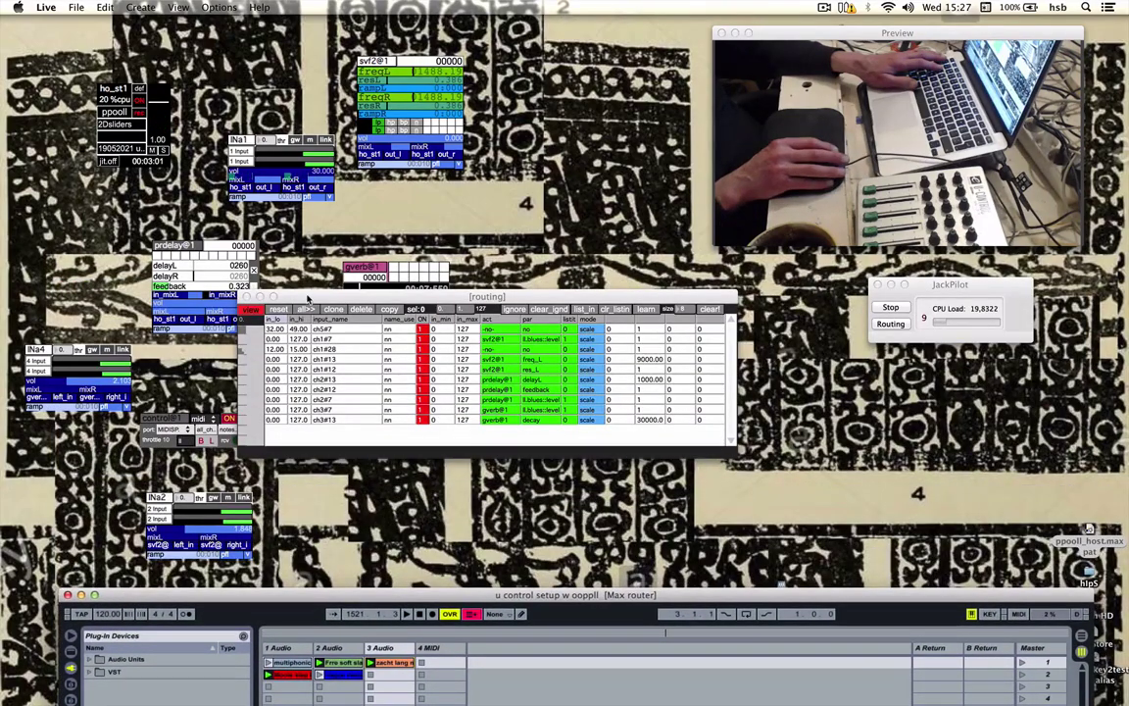
drag(308, 299, 382, 362)
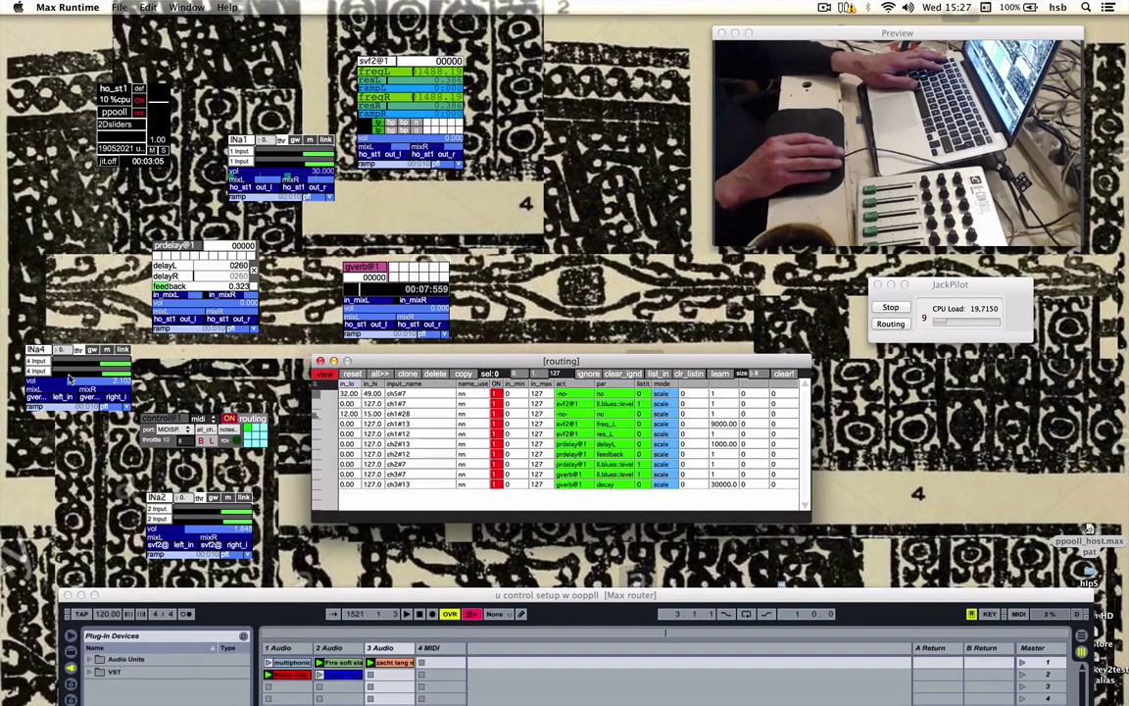
Bring up the routing table of the control@1 module and place it beside that module.
click(252, 420)
click(252, 419)
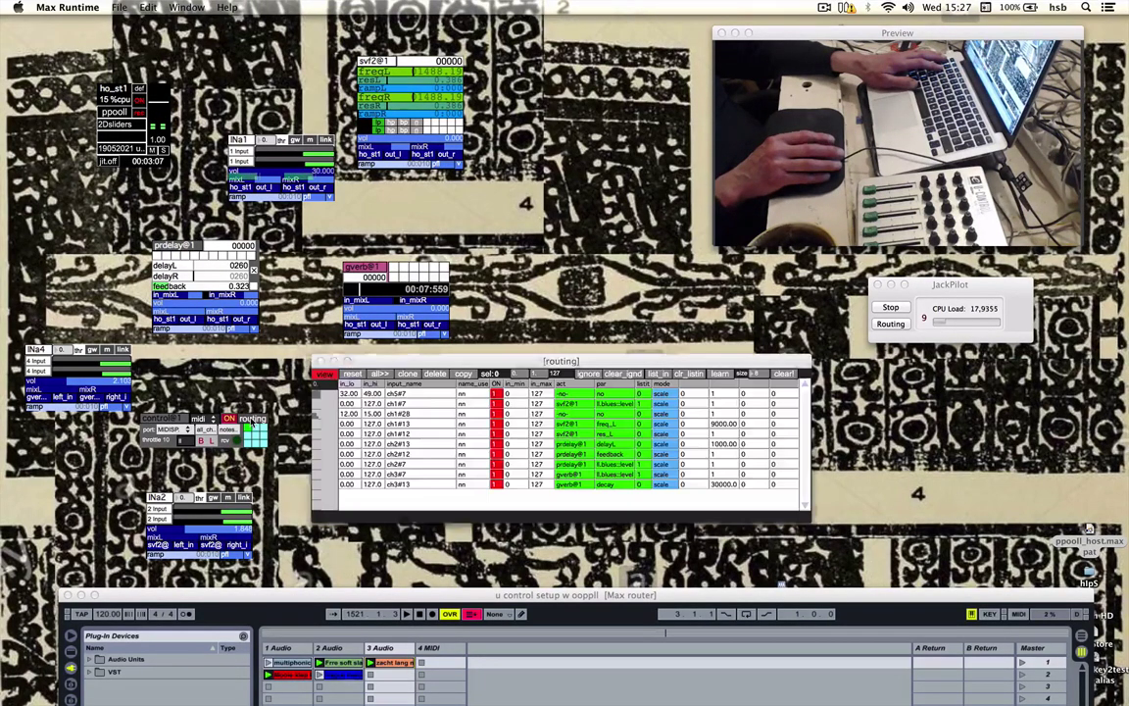
drag(398, 365, 505, 365)
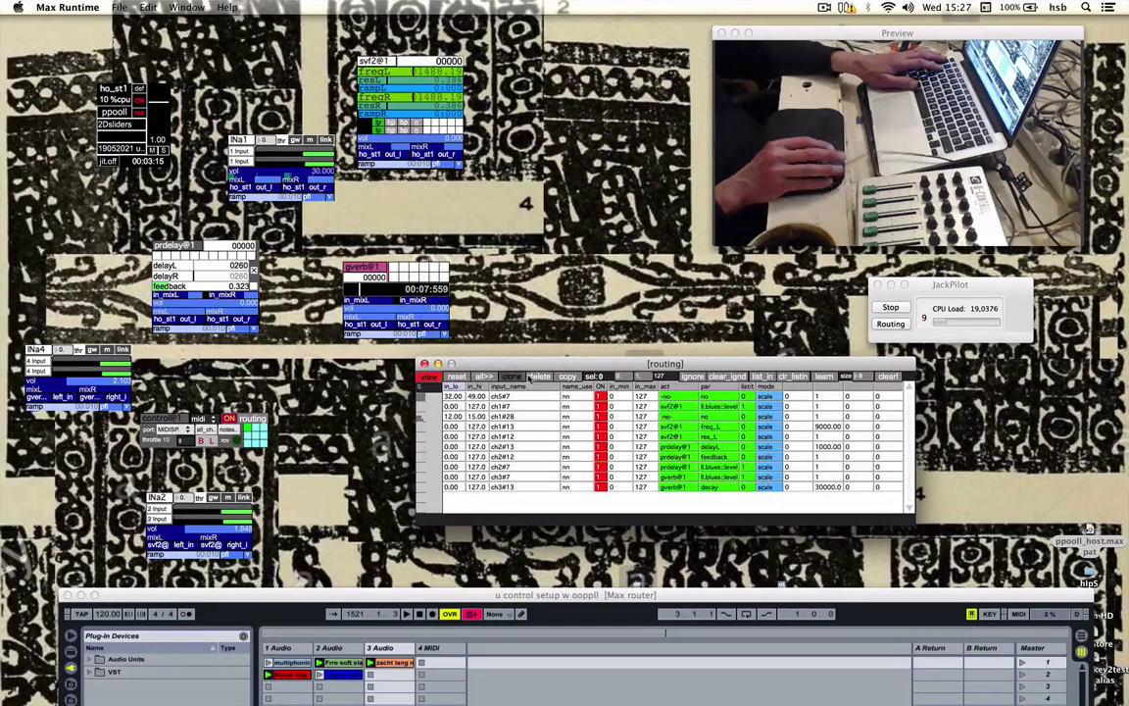
drag(530, 366, 501, 366)
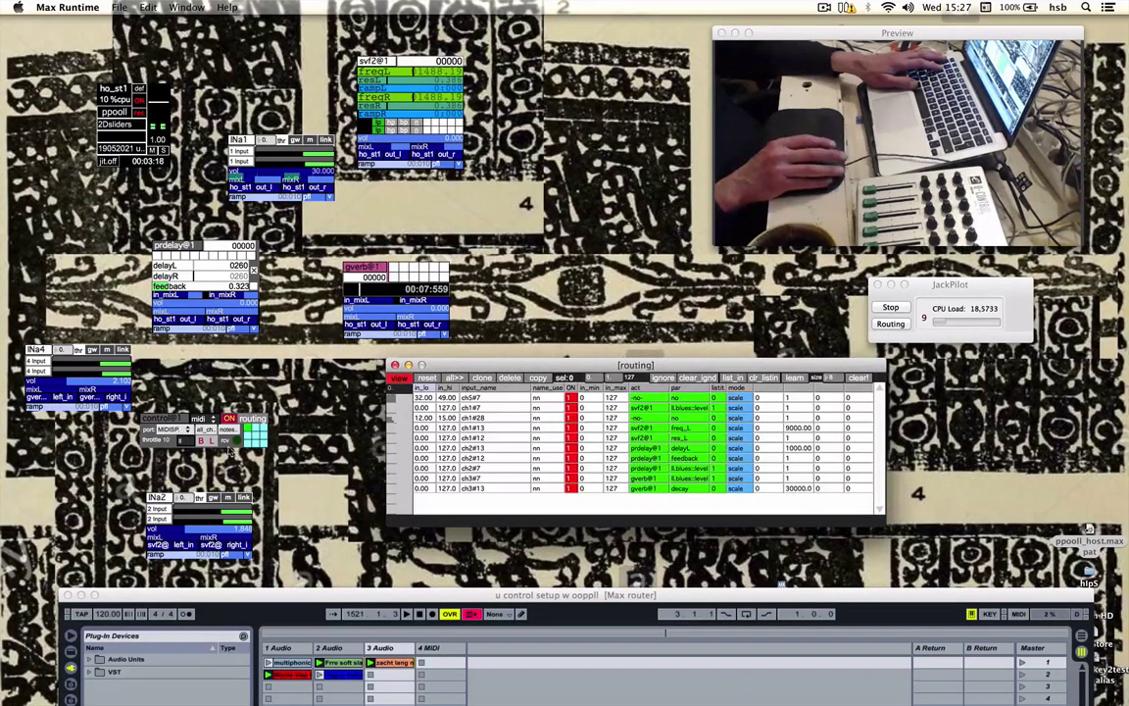
Examine the MIDI port and controller type choices of the control@1 module, leaving both as they are.
click(168, 431)
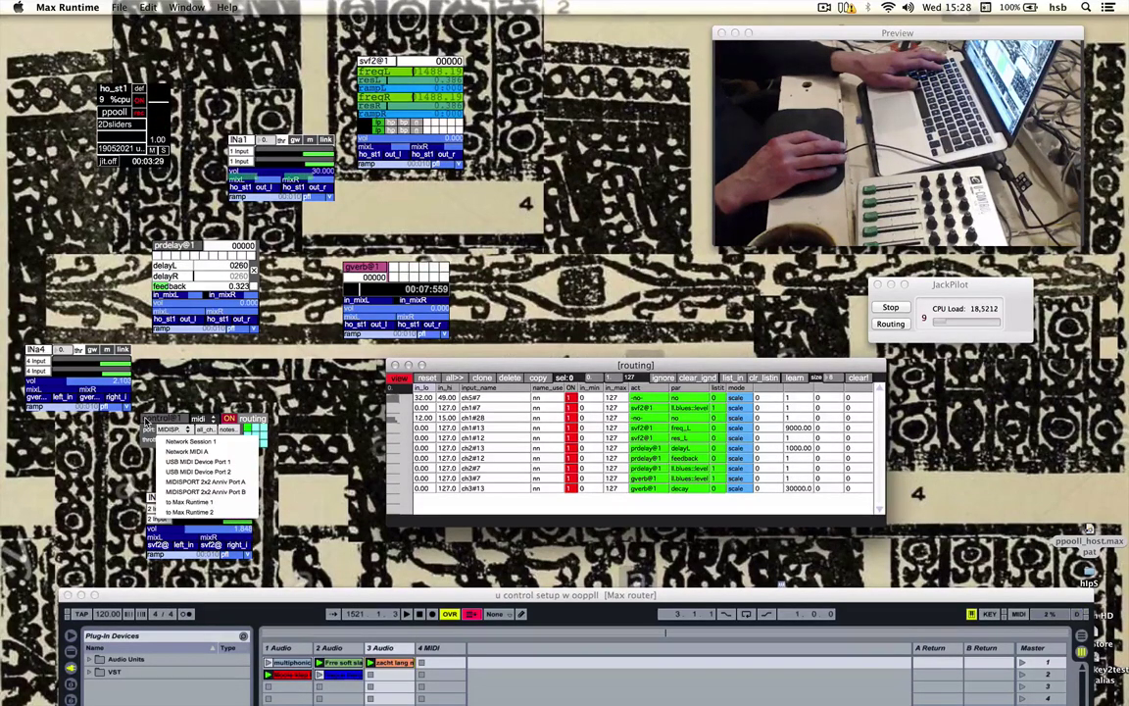
click(146, 421)
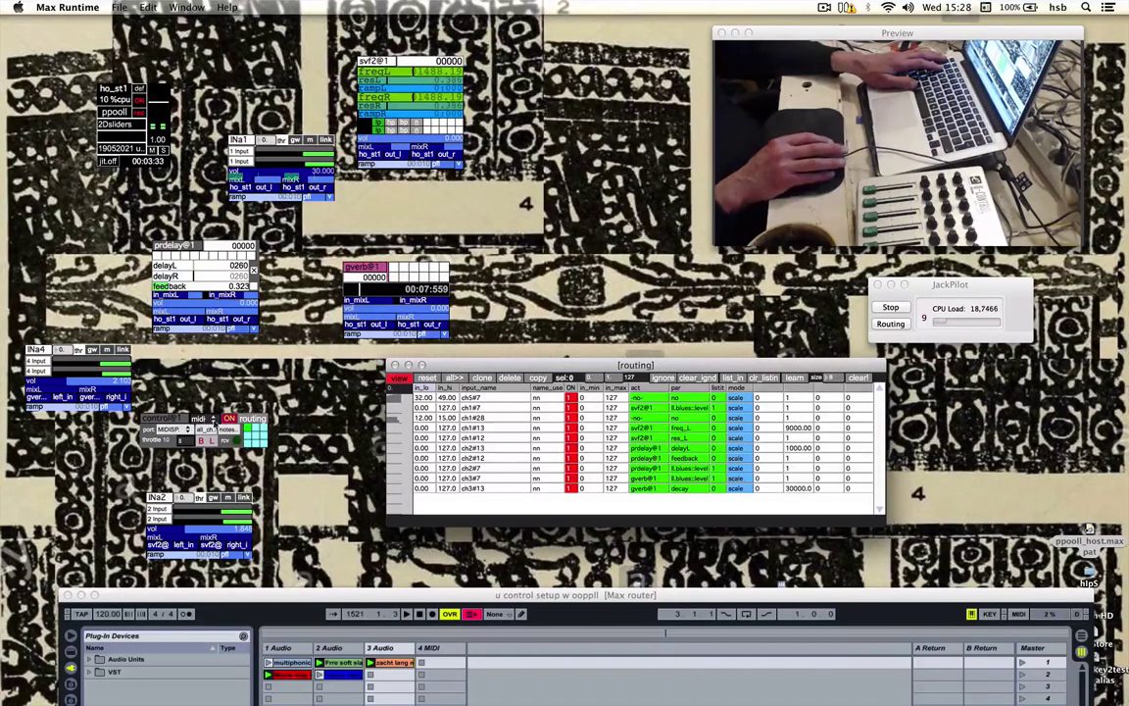
click(200, 420)
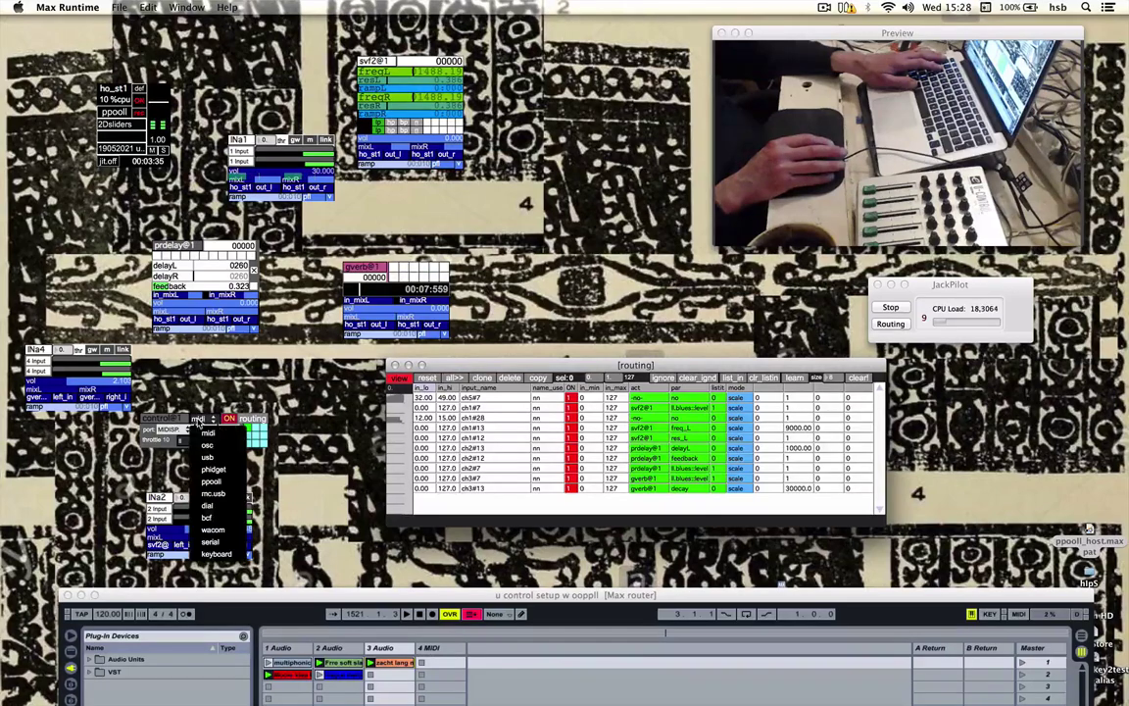
click(173, 428)
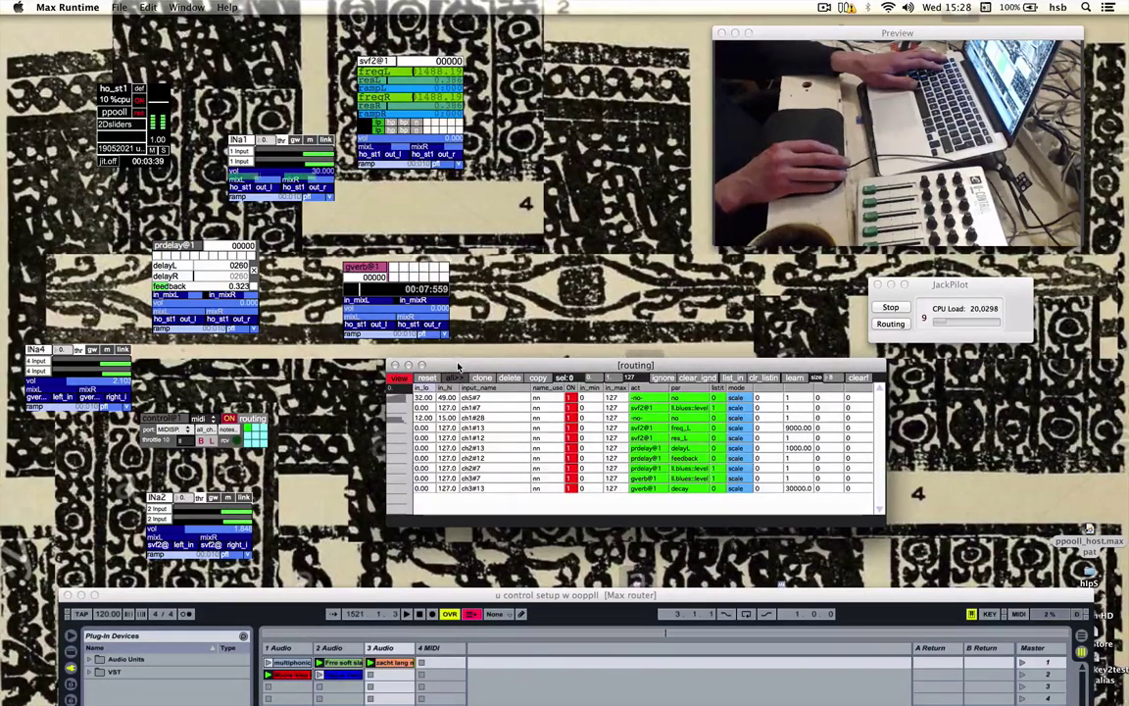
drag(458, 366, 437, 374)
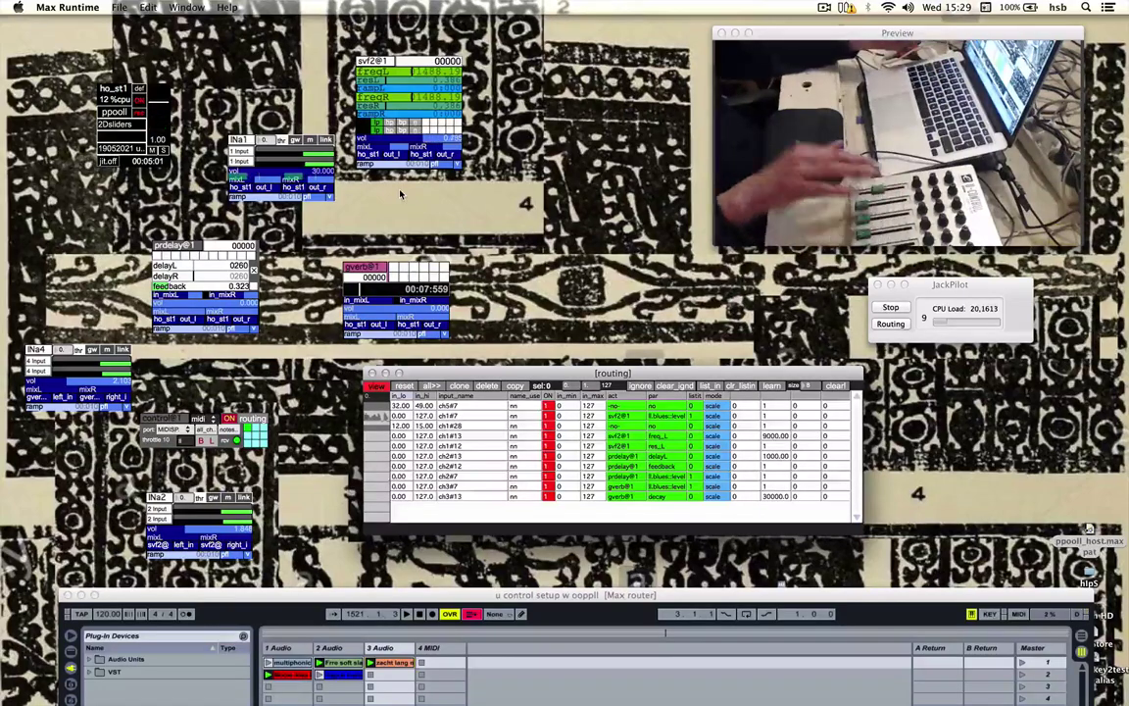
drag(471, 372, 483, 378)
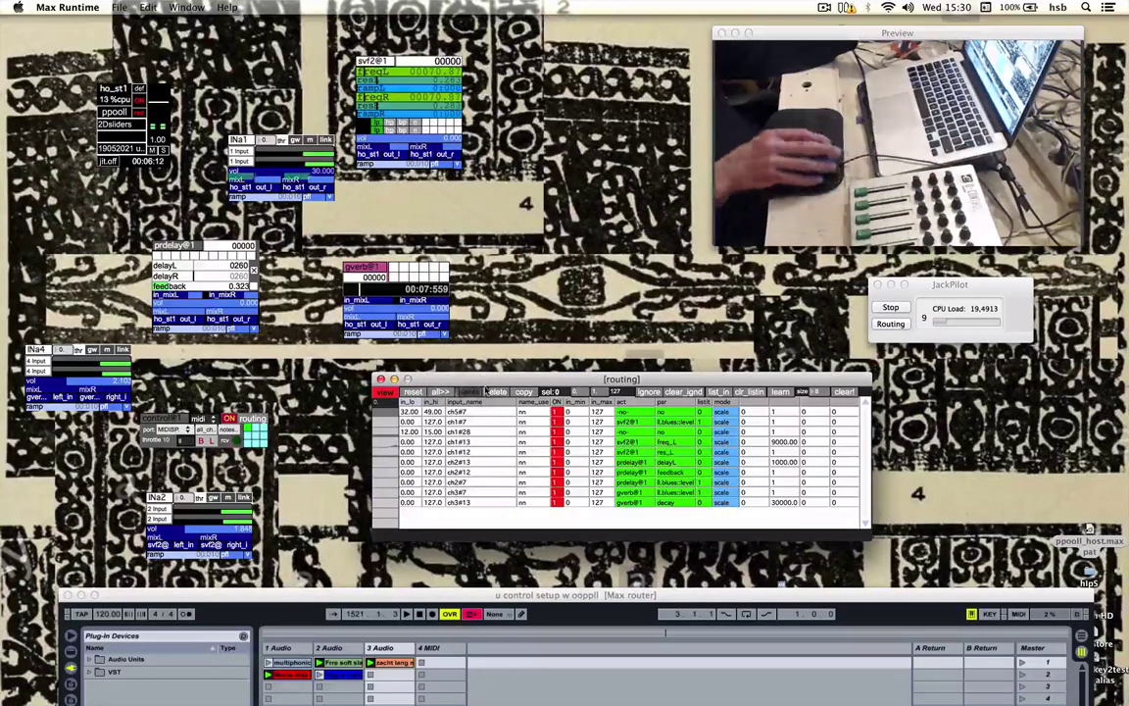
drag(495, 386, 479, 384)
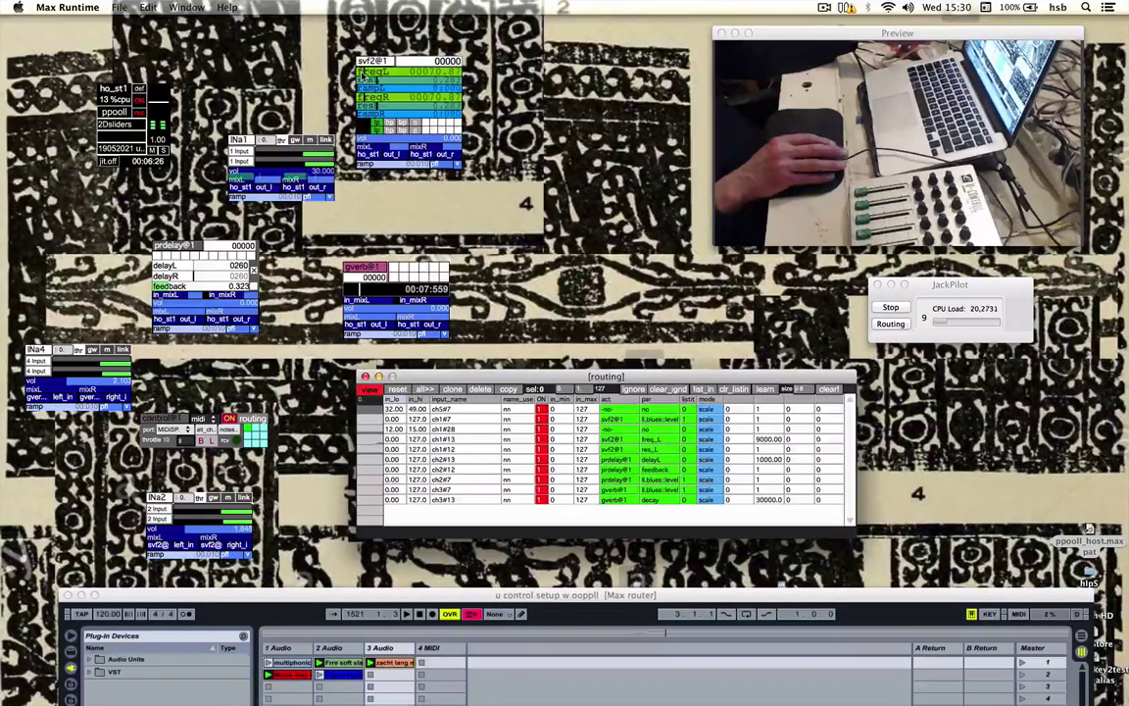
click(421, 86)
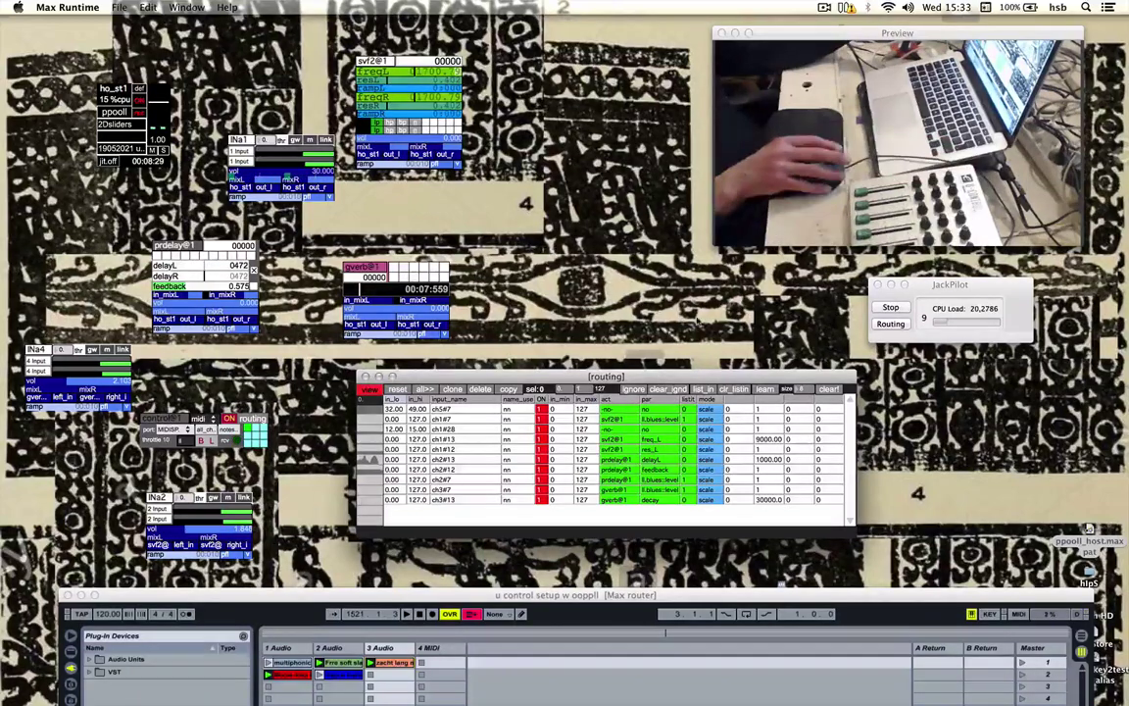
In the routing table's ch1#7 row, review the target modules for svf2@1 and choose ll.blues::levels as the controlled parameter.
drag(475, 383, 407, 181)
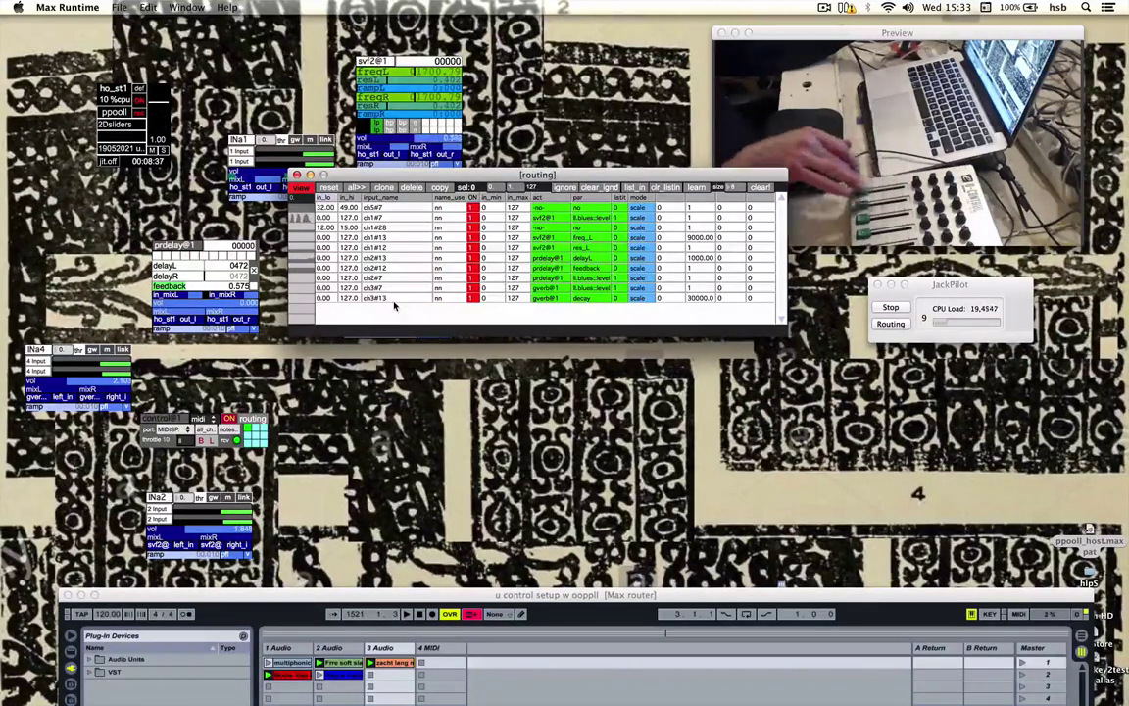
click(546, 219)
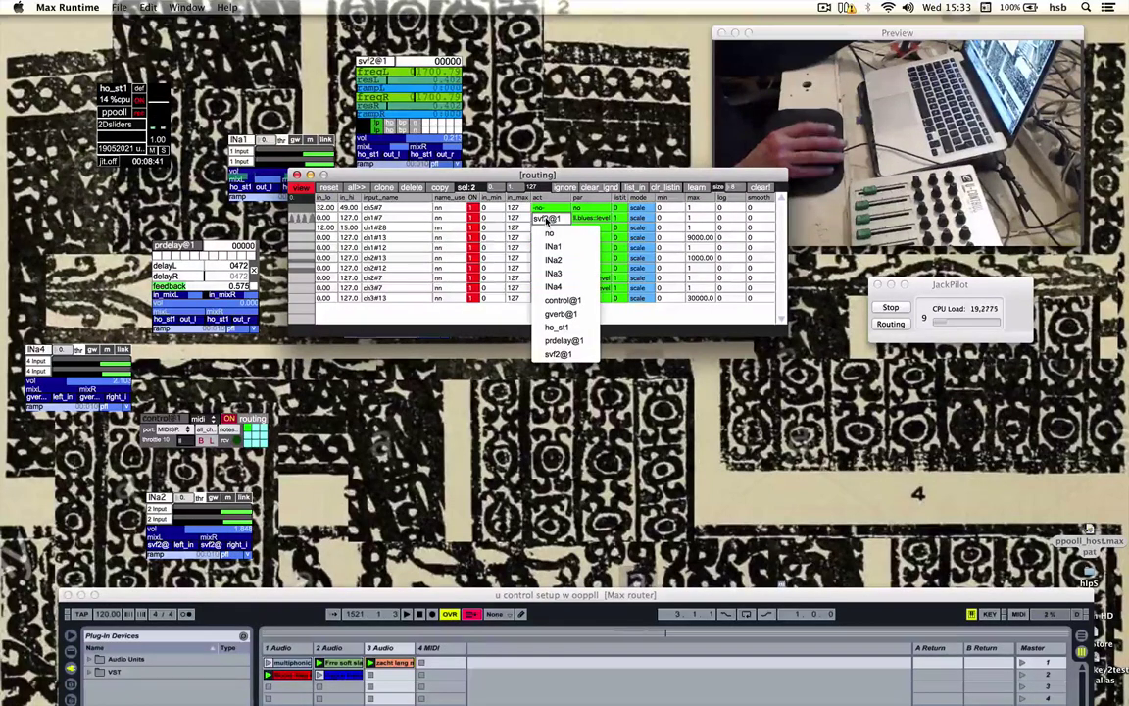
click(594, 219)
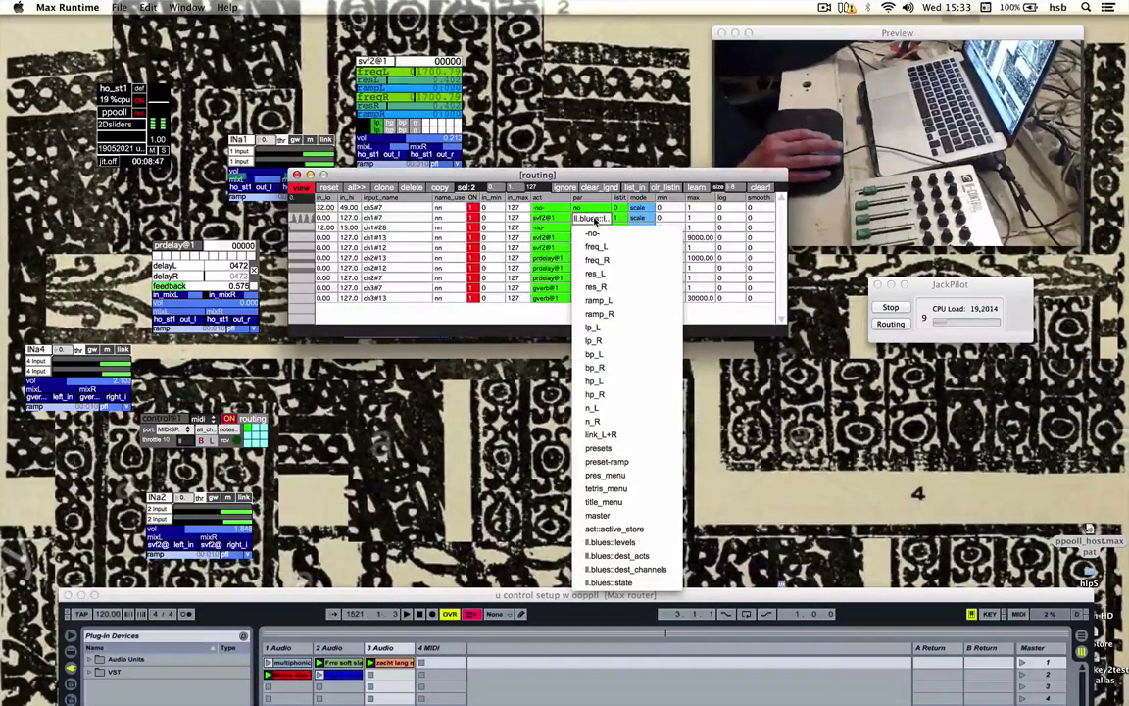
click(606, 543)
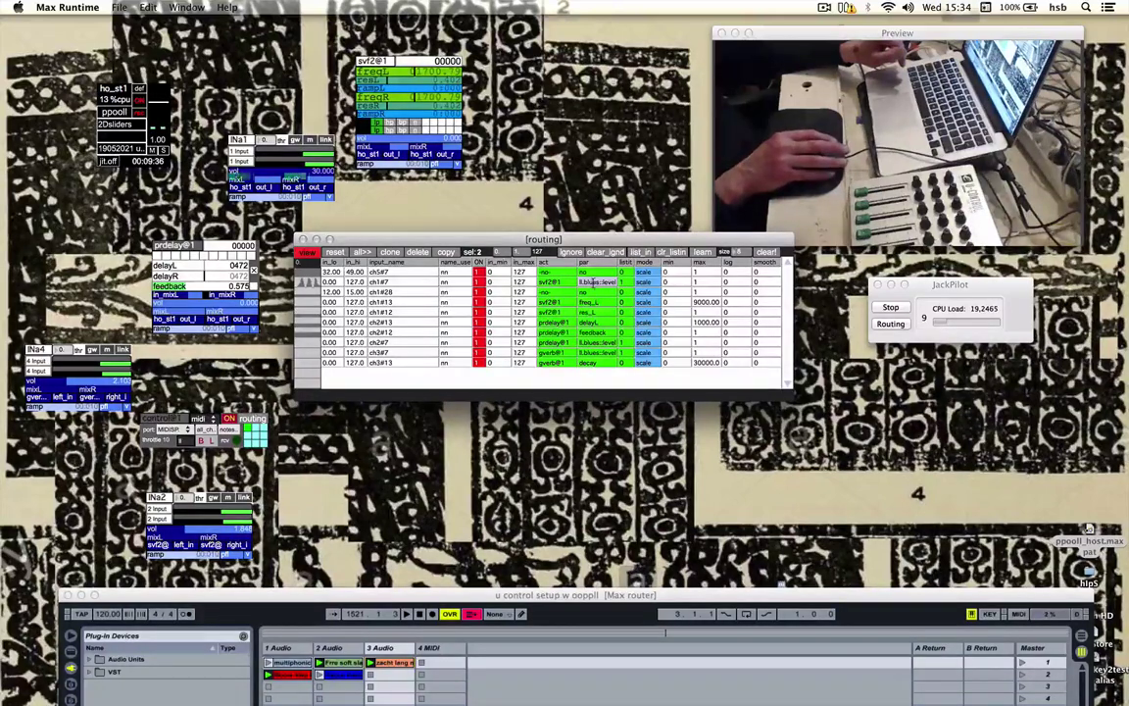
Try list item values 2 and 3 for the levels parameter in the ch1#7 routing row.
double_click(592, 283)
click(613, 284)
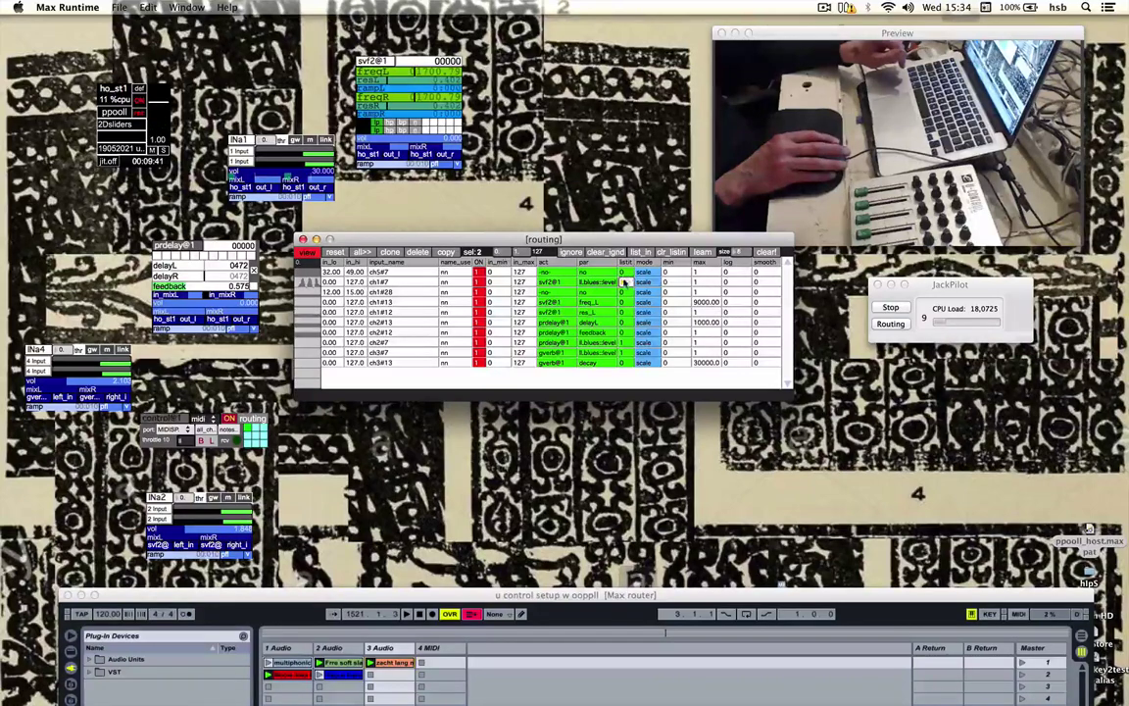
key(Return)
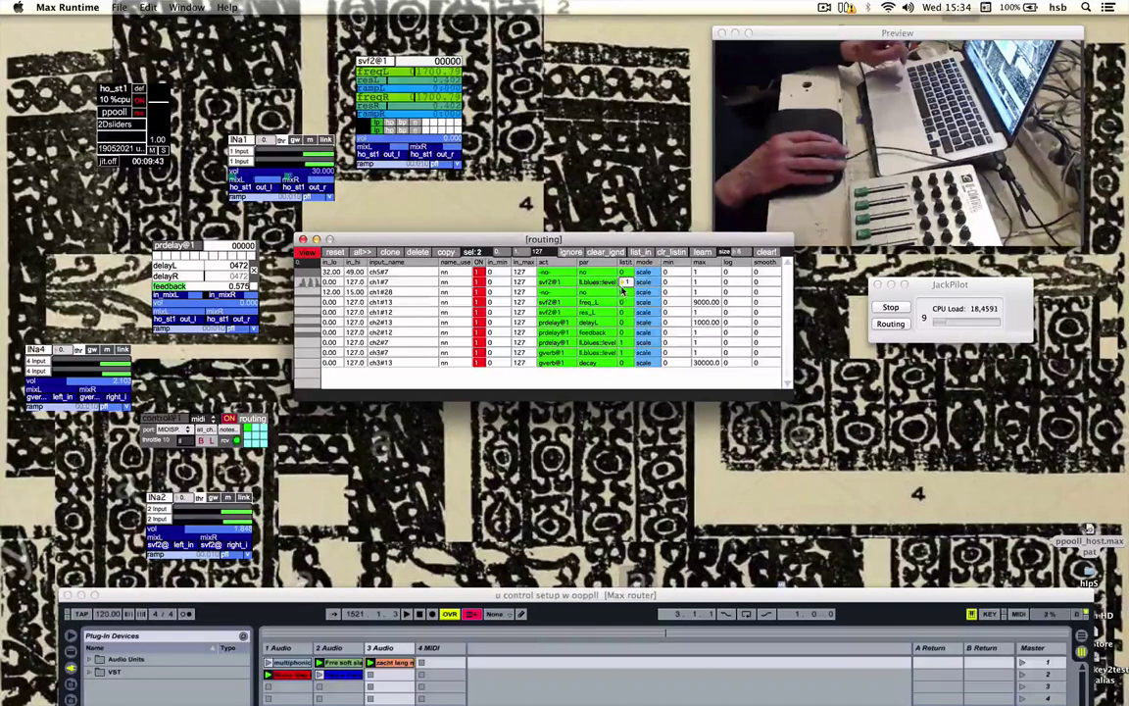
double_click(624, 281)
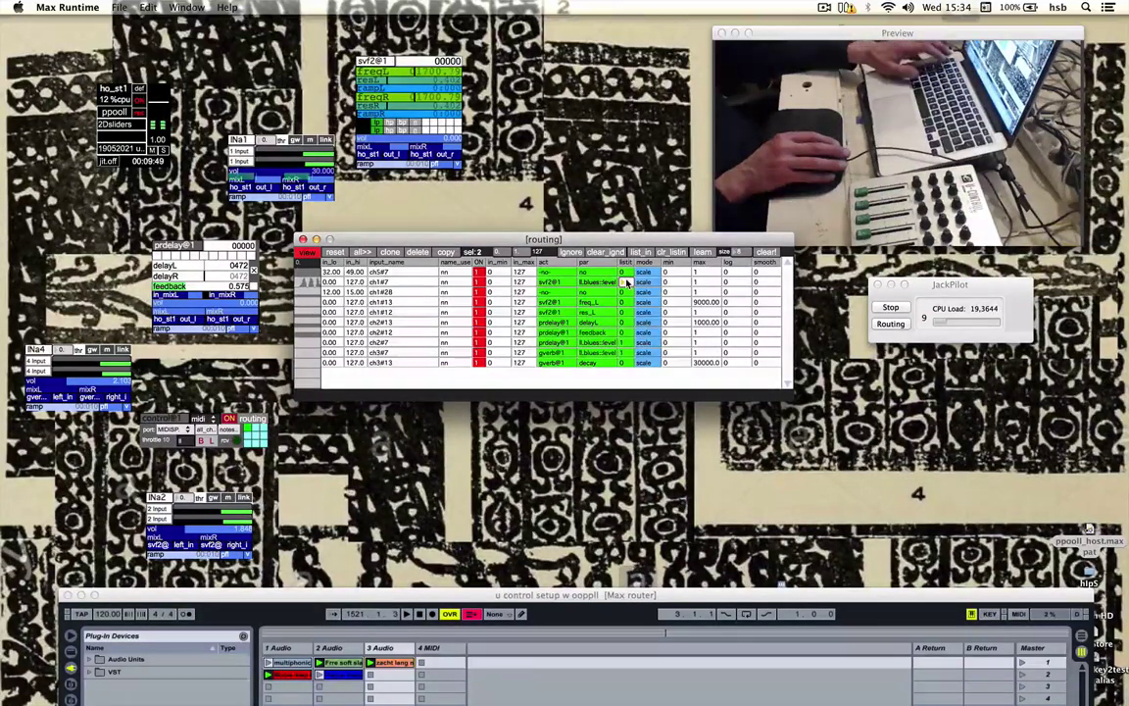
text(2)
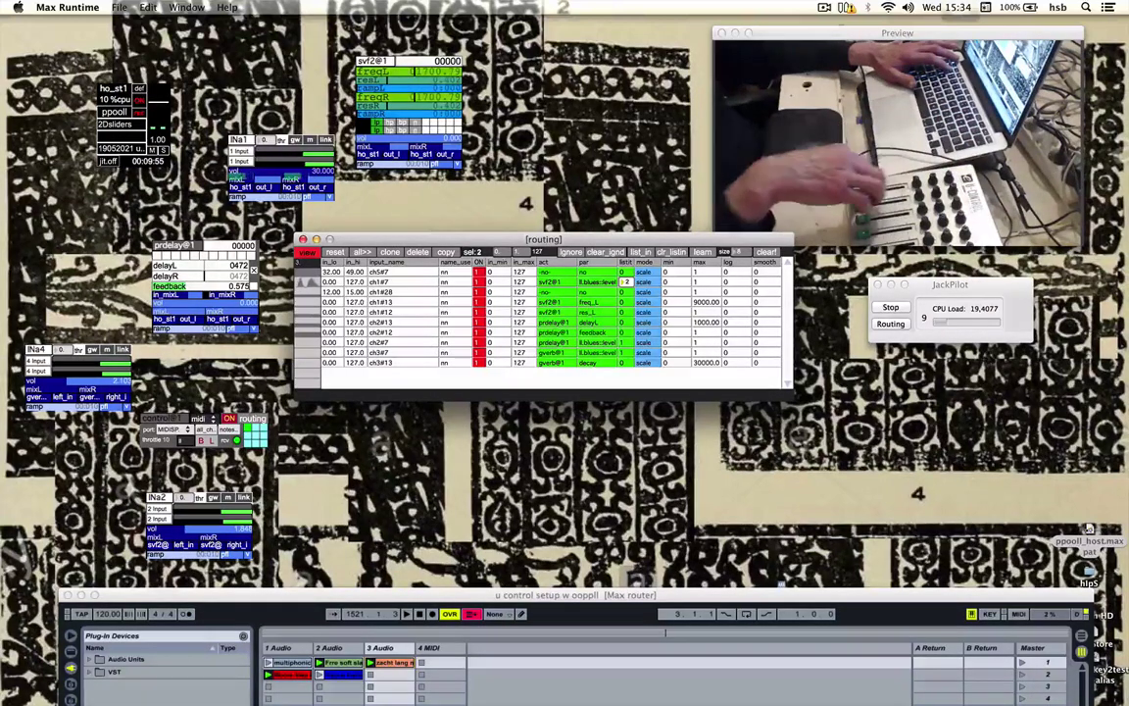
click(626, 283)
text(3)
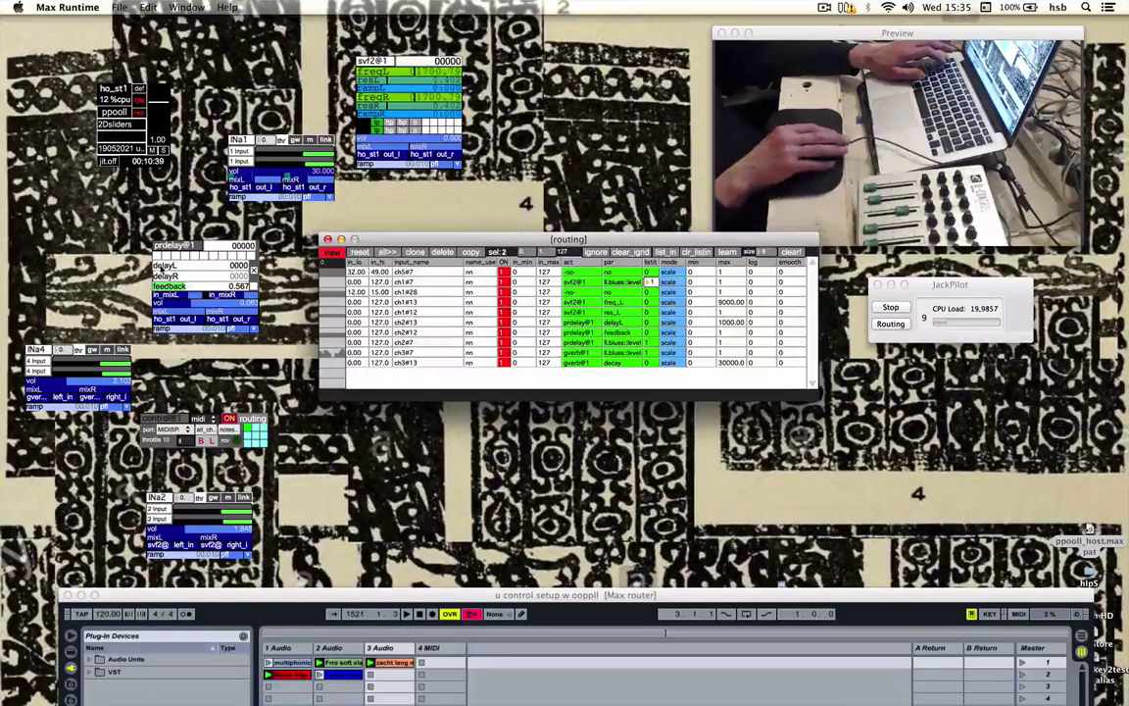
Place the routing window below the gverb@1 module and move the INa2 module directly under INa4.
drag(384, 240, 388, 404)
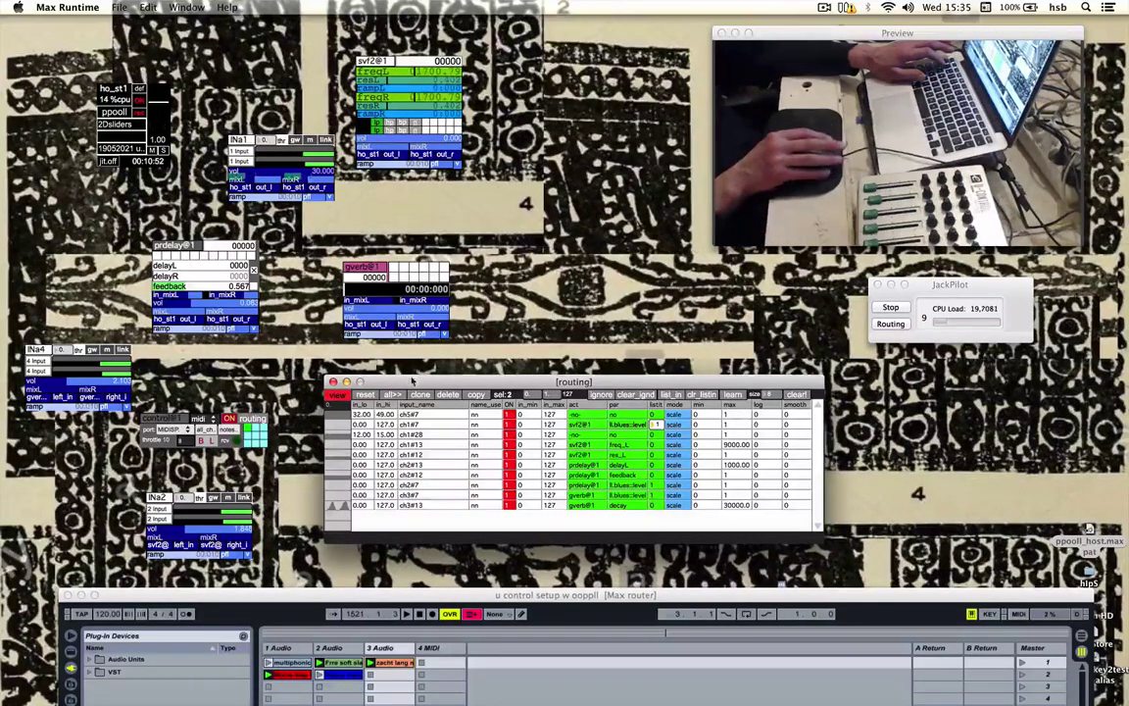
drag(412, 380, 424, 386)
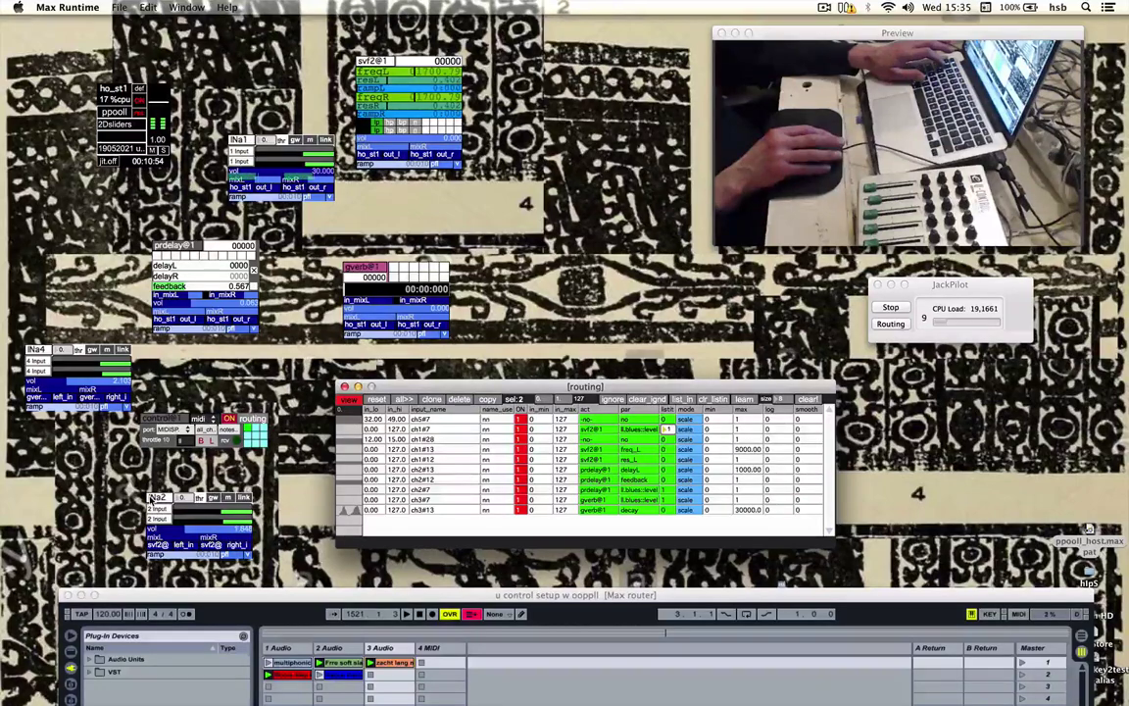
drag(152, 500, 32, 448)
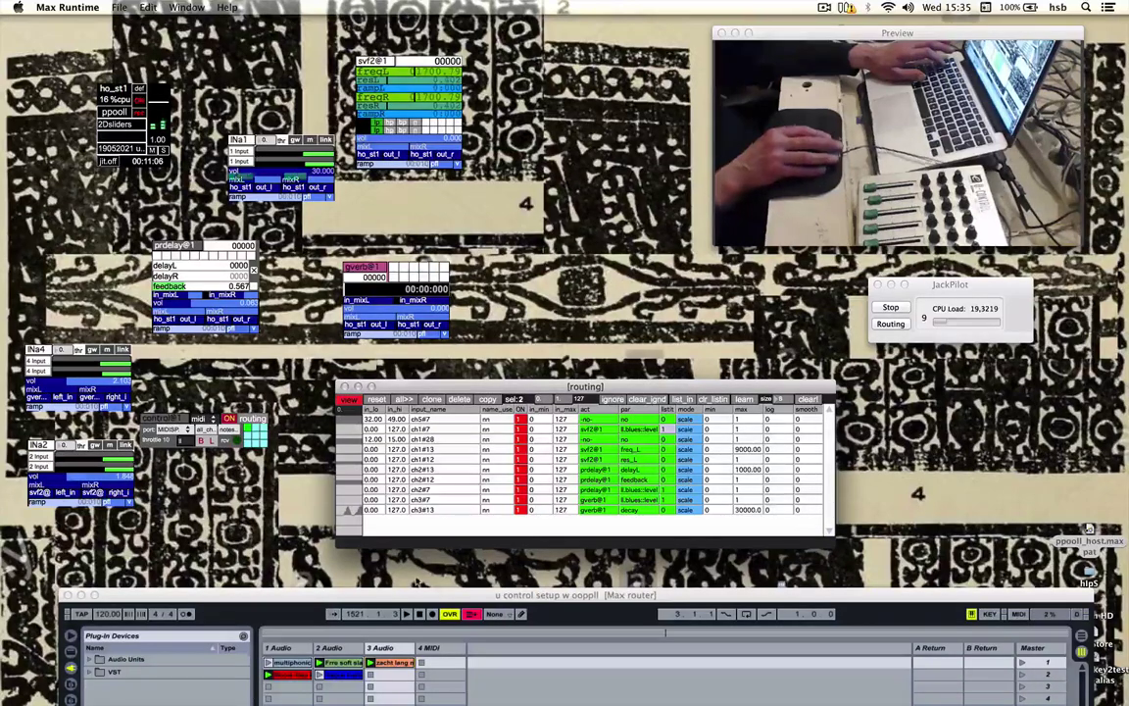
Raise the Live set window to expose its tracks and position it beside the ppooll modules.
drag(417, 594, 583, 240)
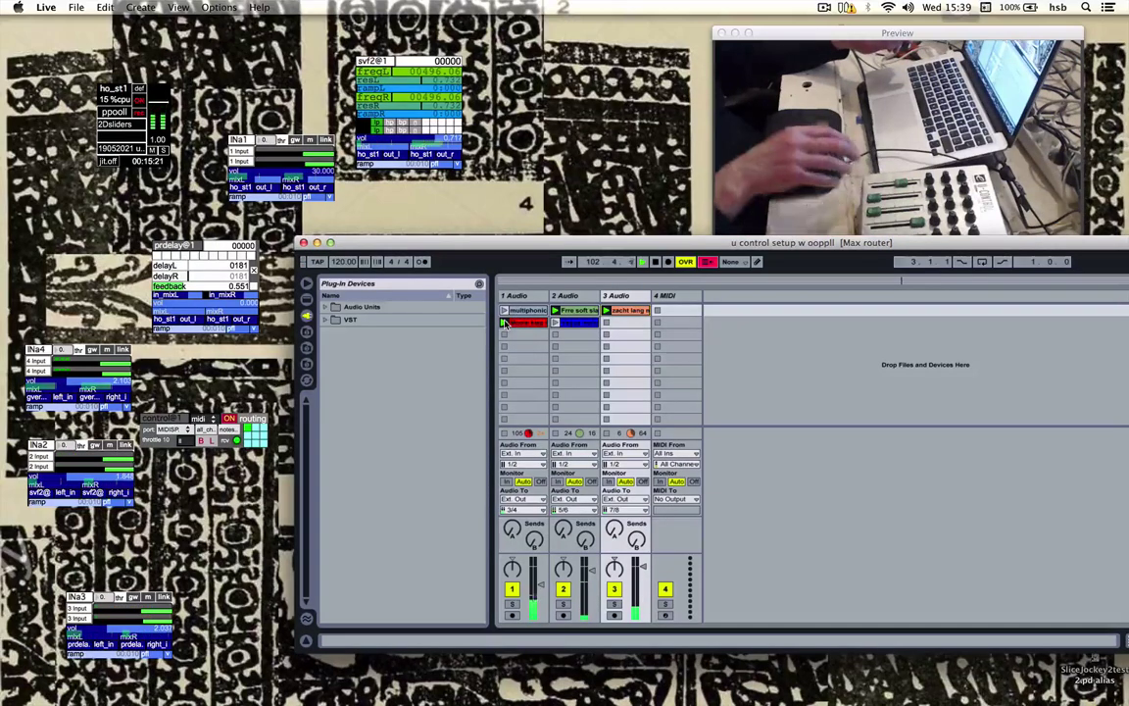
click(397, 228)
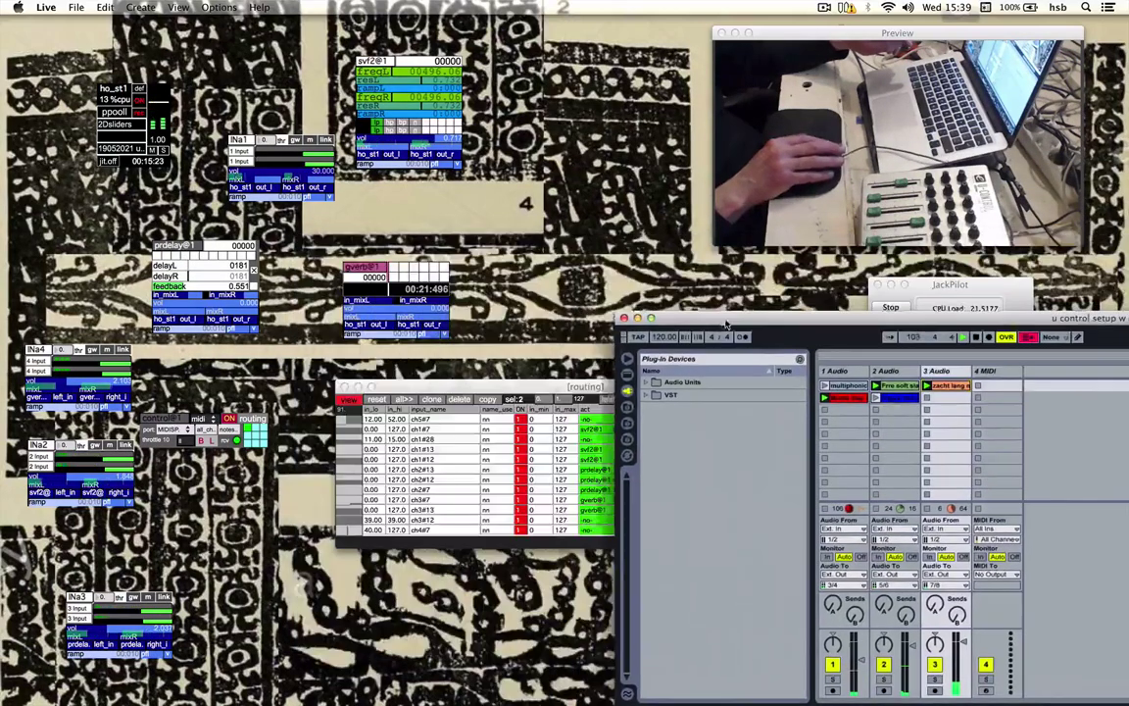
Reposition the routing window over the middle of the workspace and enlarge its table to 32 rows.
drag(427, 390, 334, 267)
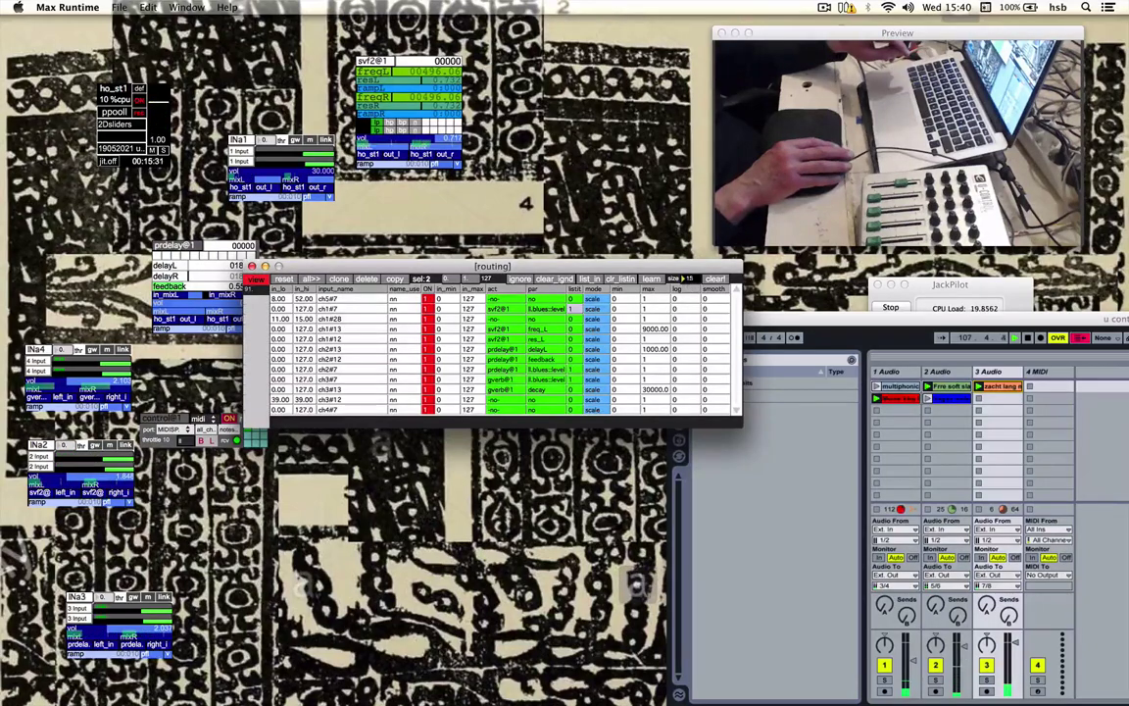
drag(689, 282, 644, 180)
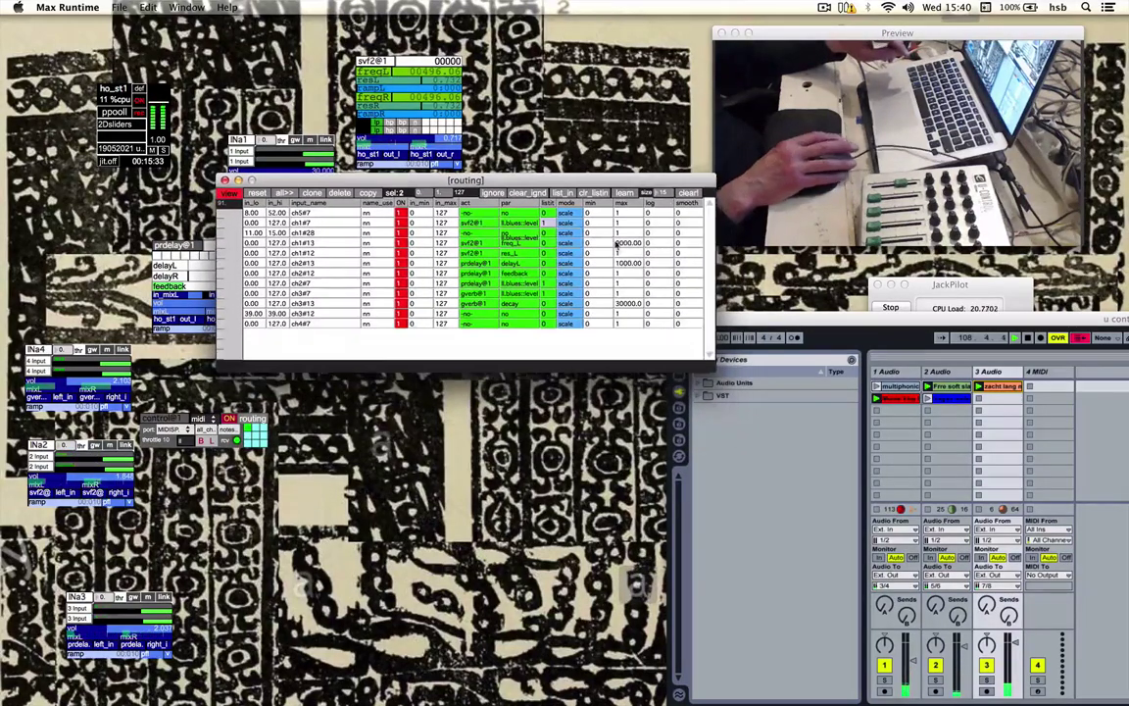
drag(544, 179, 537, 179)
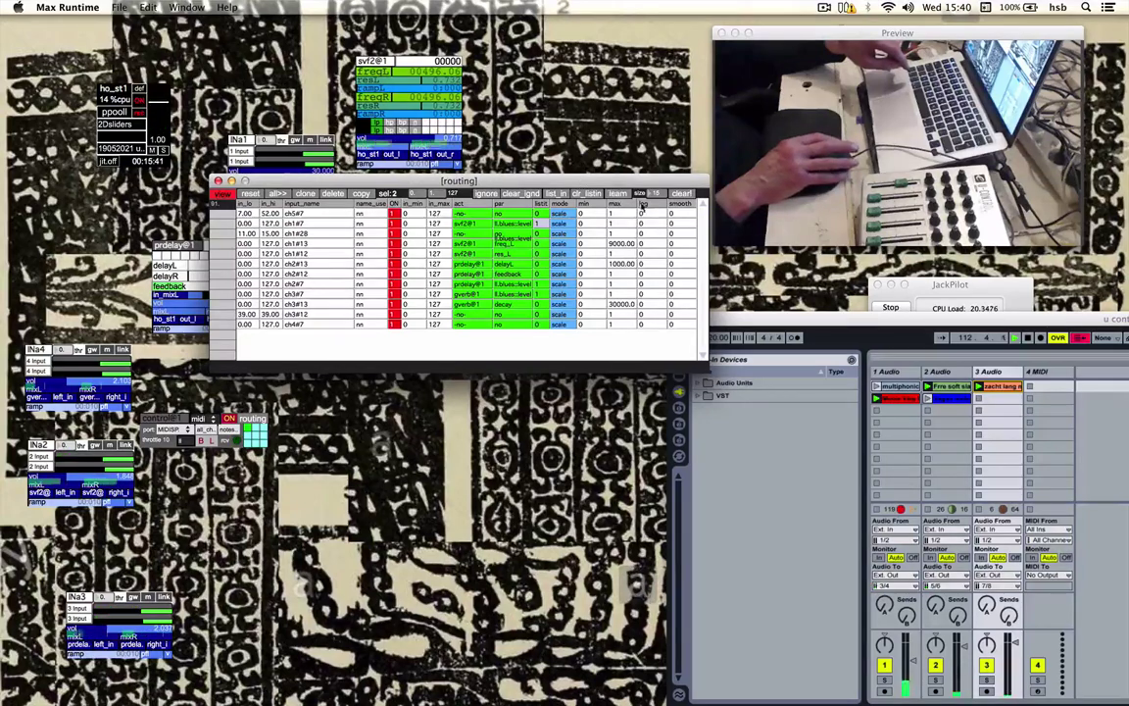
double_click(588, 184)
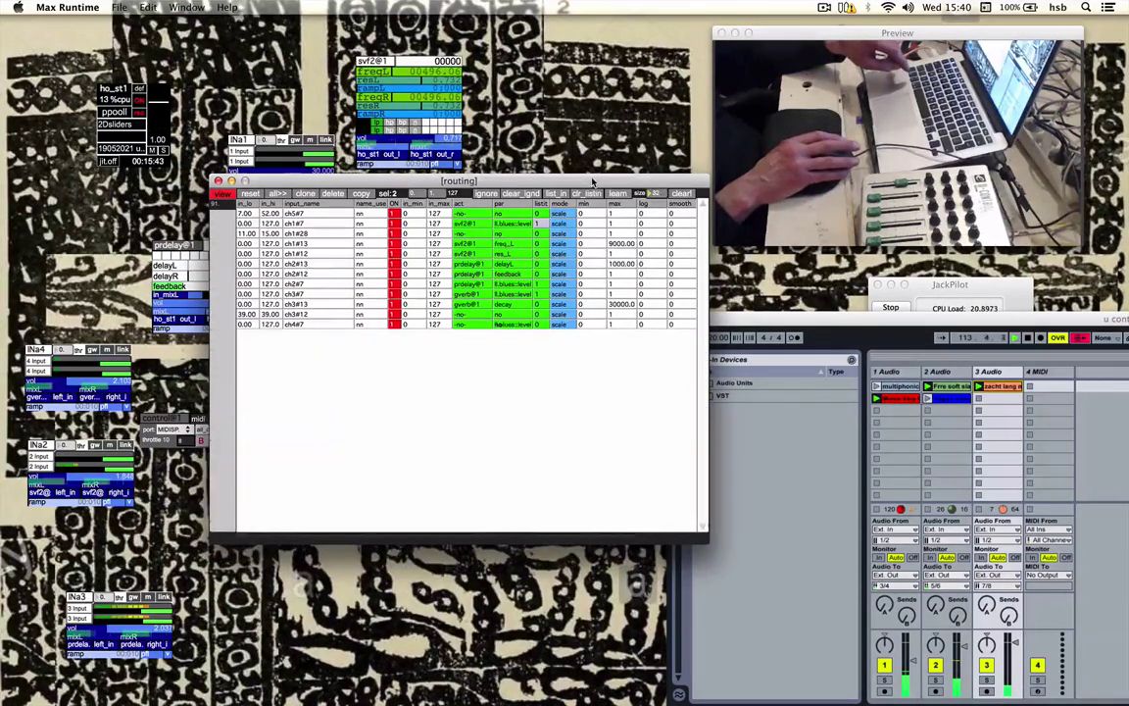
Assign the ch4#7 routing row to module svf2@1 with freq_L as the controlled parameter.
click(471, 316)
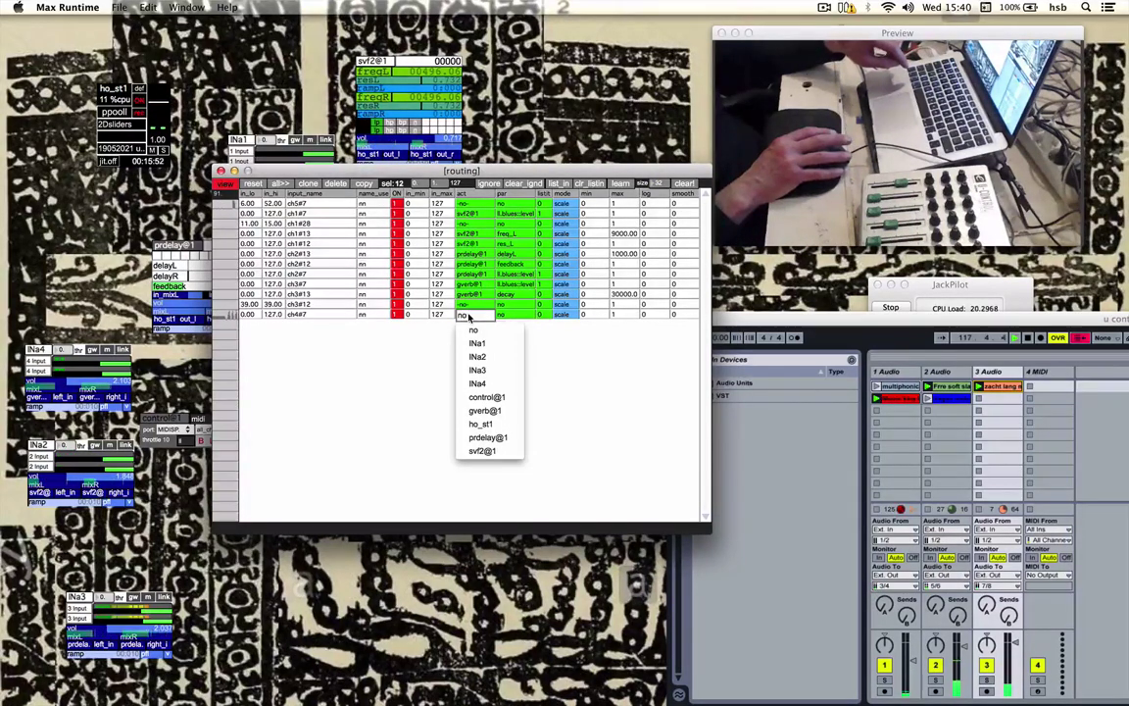
click(485, 452)
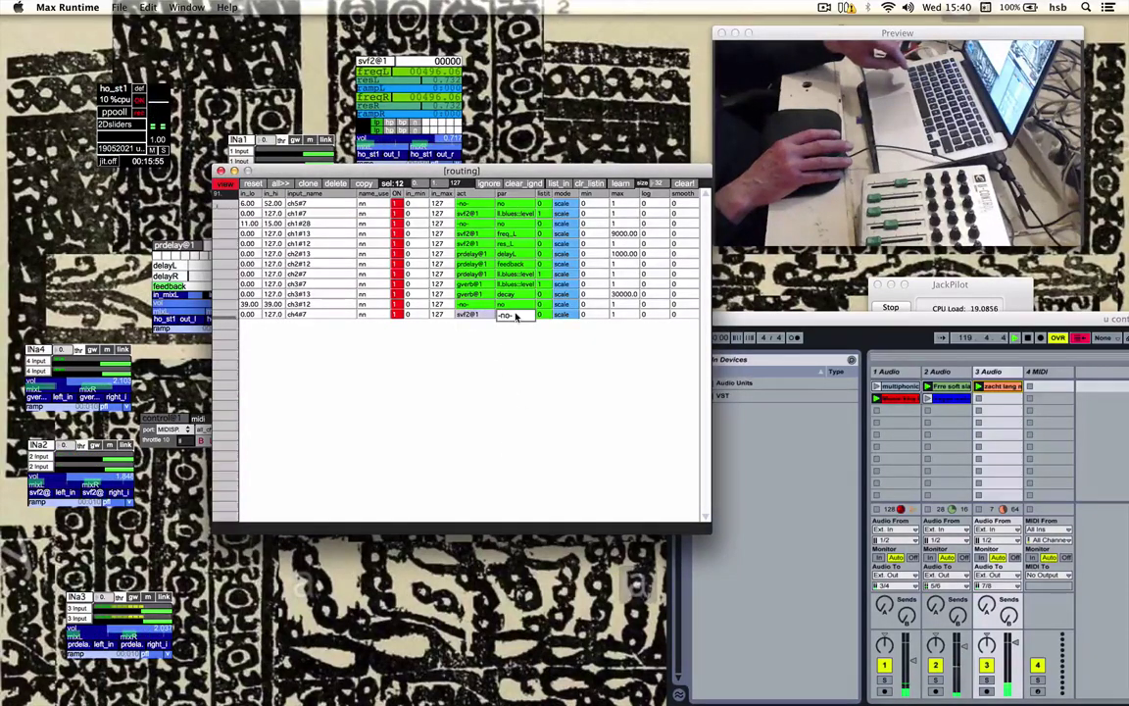
click(517, 316)
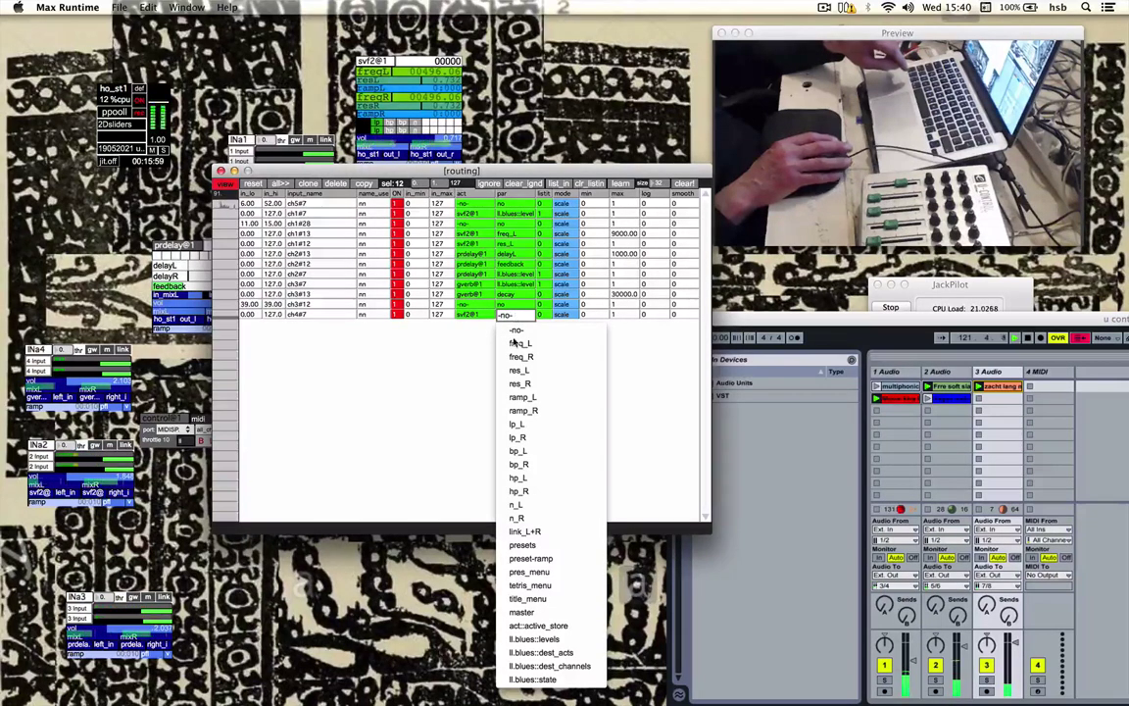
click(514, 343)
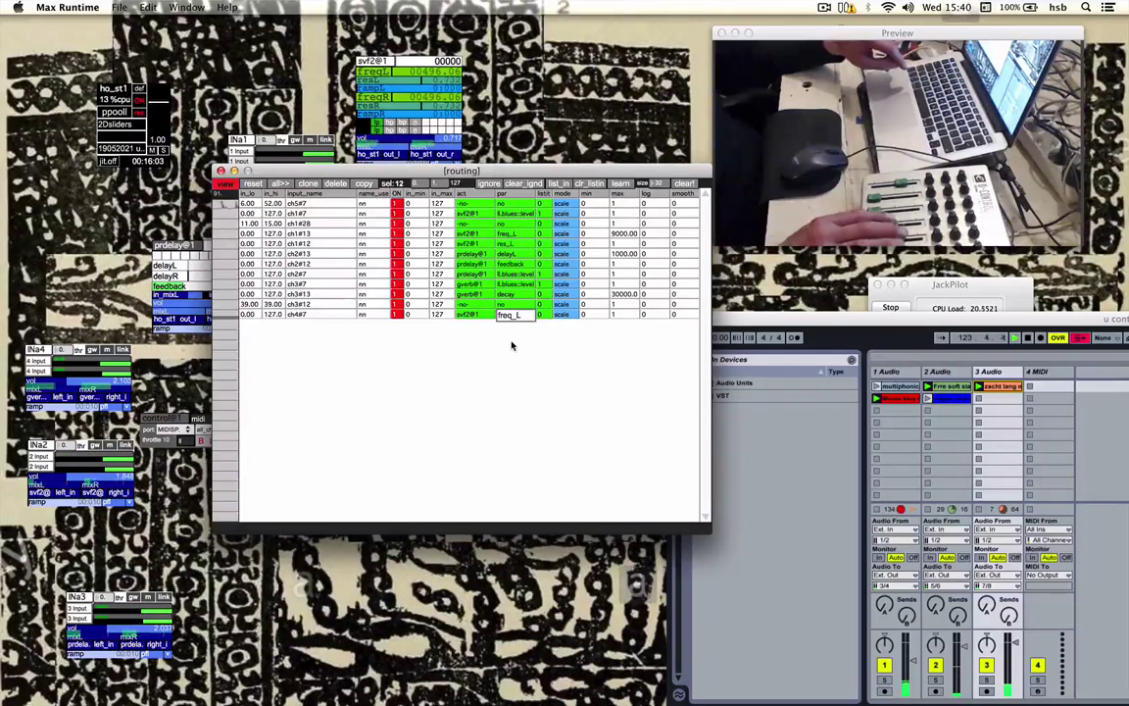
Set the maximum output value of the ch4#7 routing row to 10000.
click(618, 315)
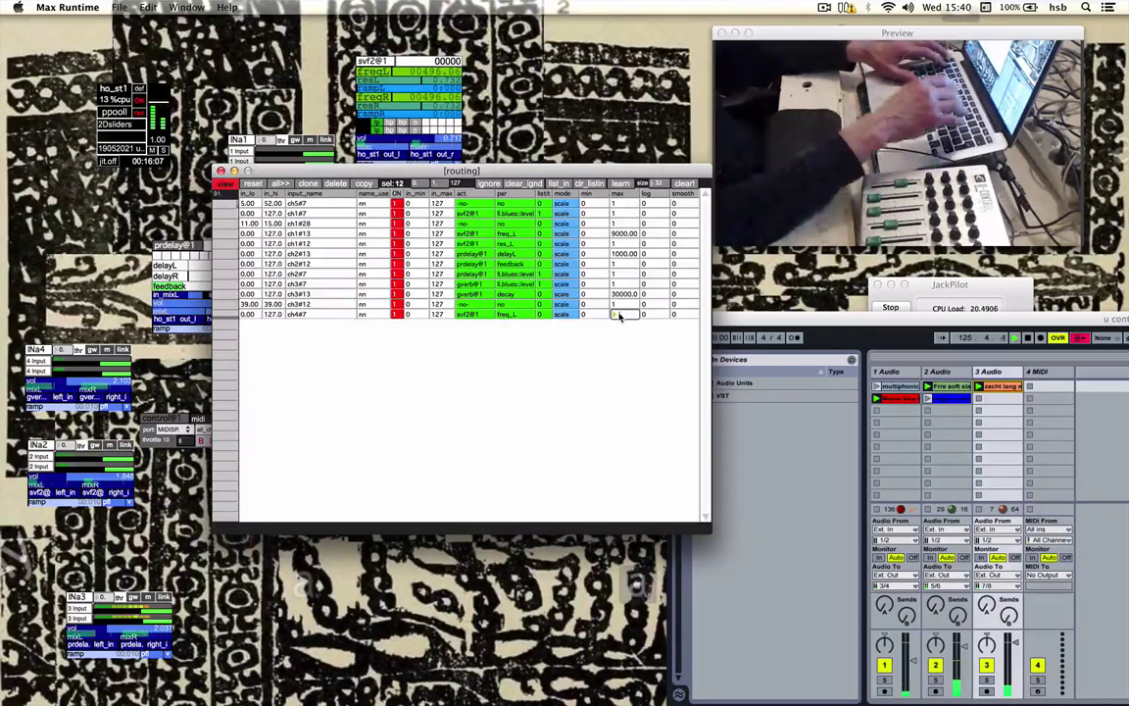
text(10)
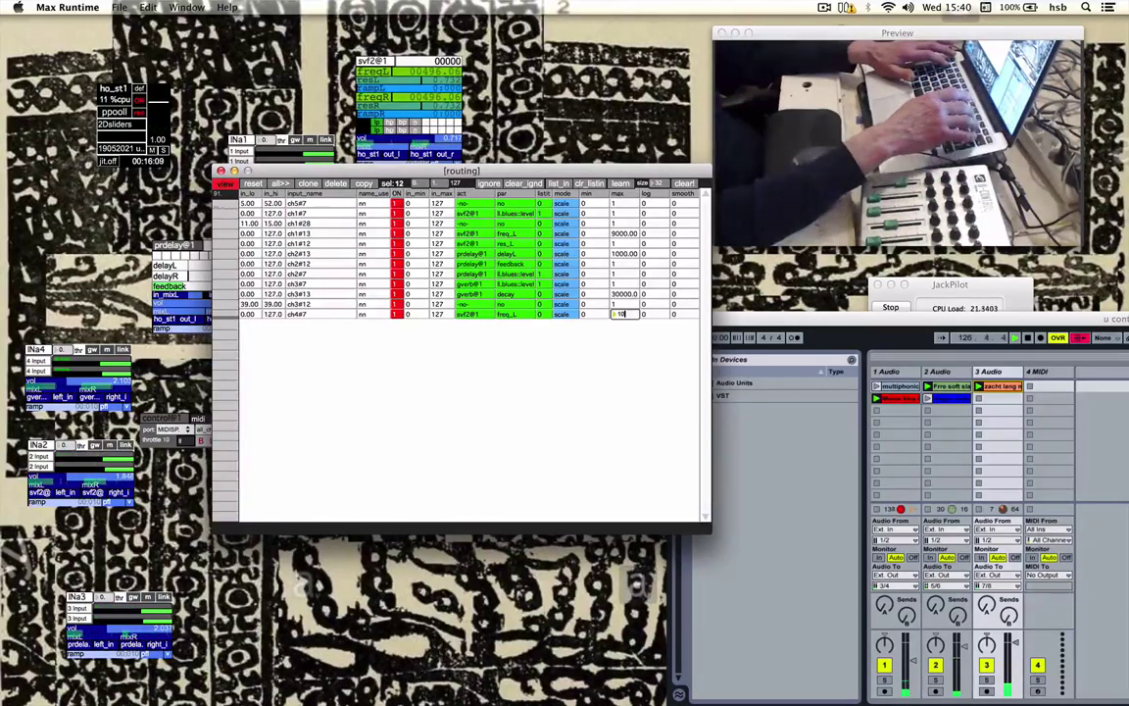
text(000)
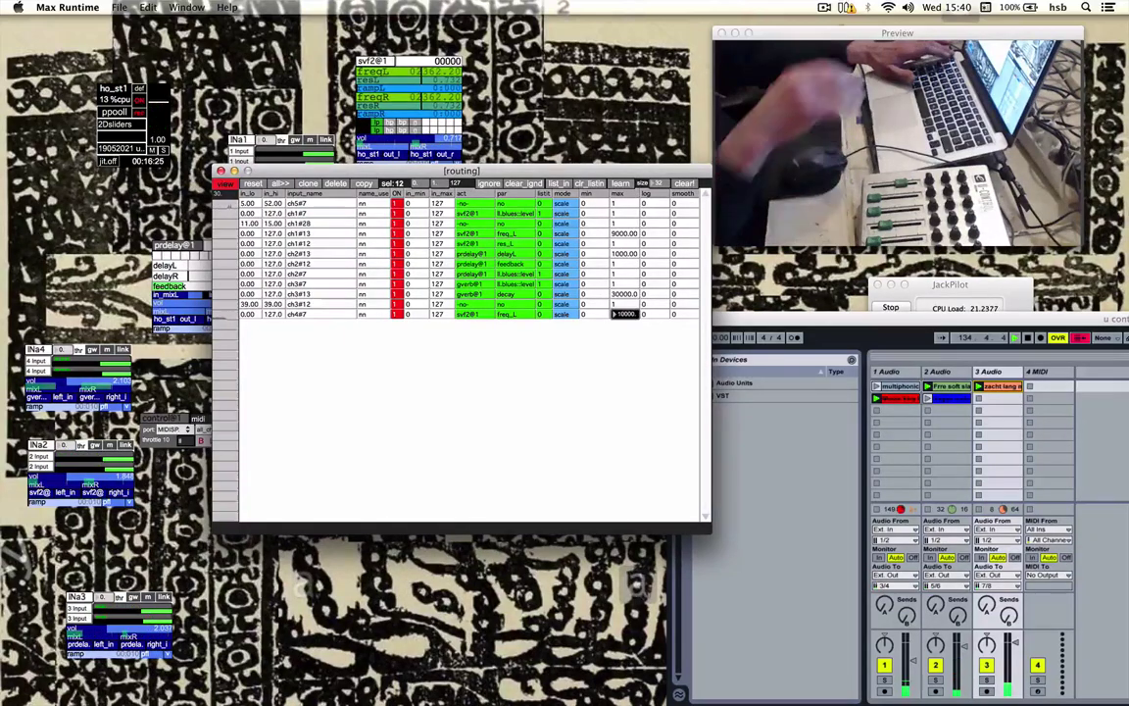
Set the maximum output value of the ch4#7 routing row to 8000.
click(621, 315)
text(8000)
key(Return)
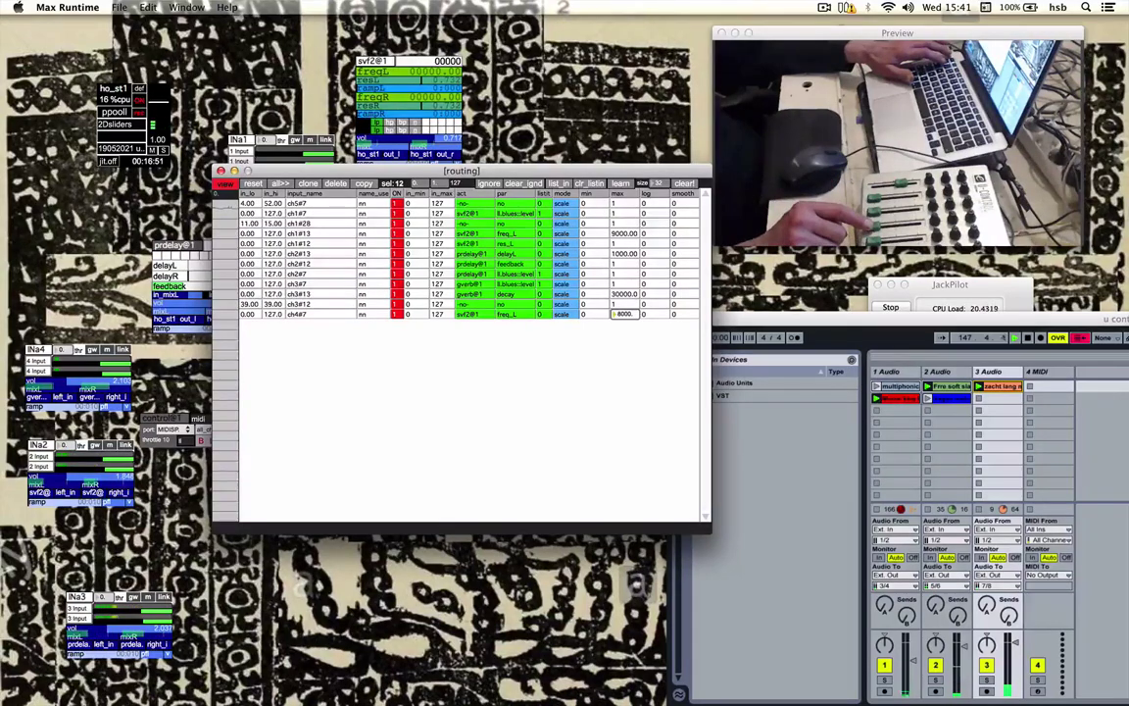
key(Return)
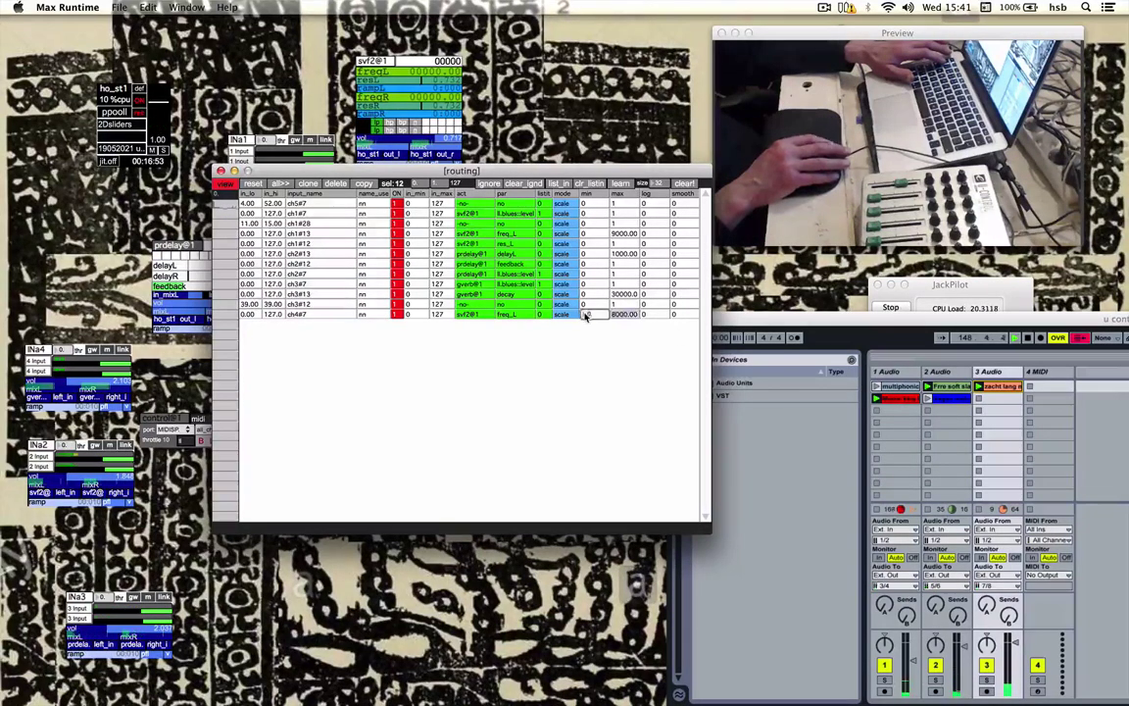
Set the minimum output value of the ch4#7 routing row to -2000.
text(0.)
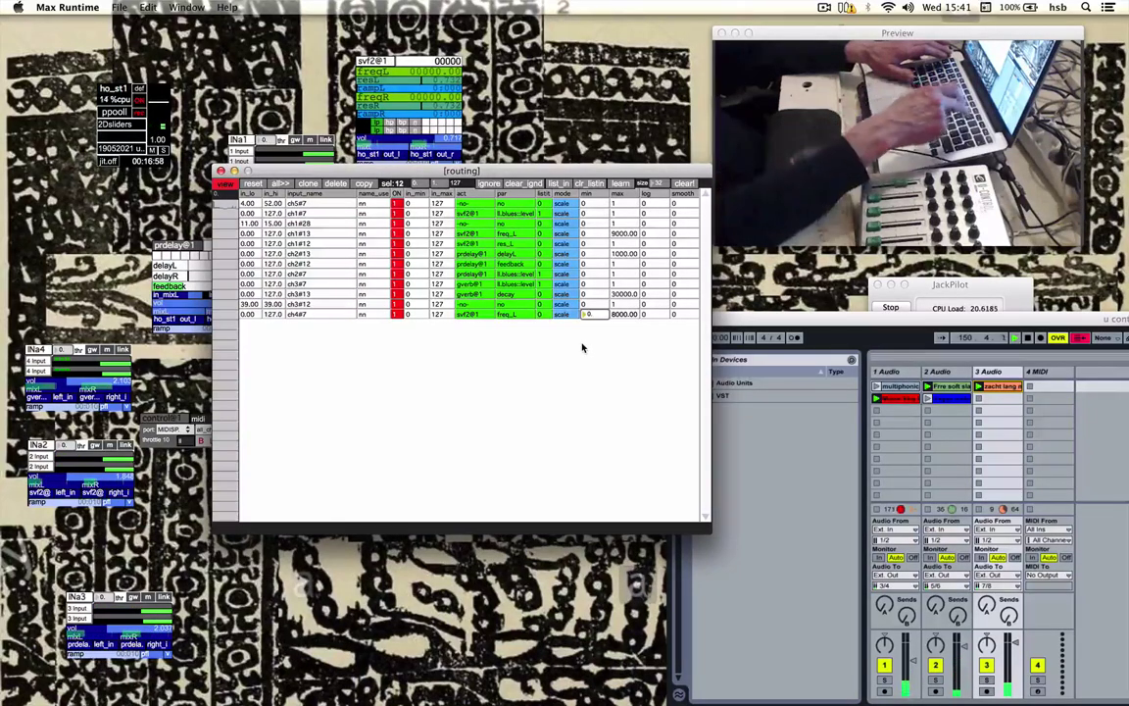
text(0)
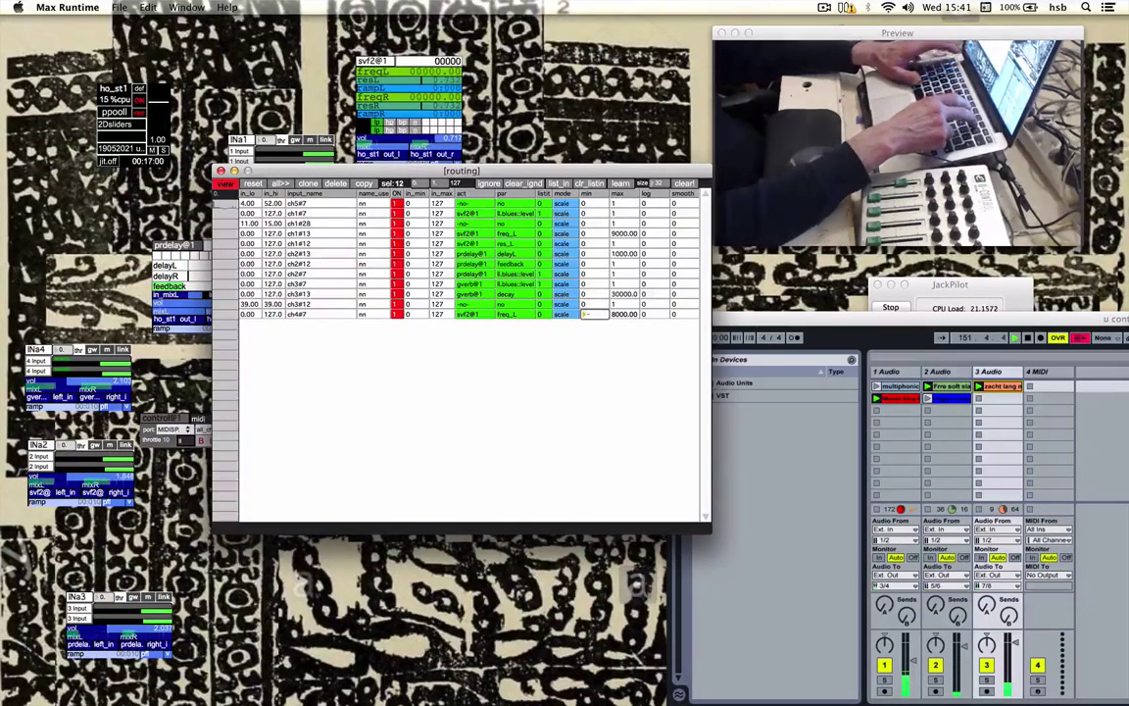
text(-2000)
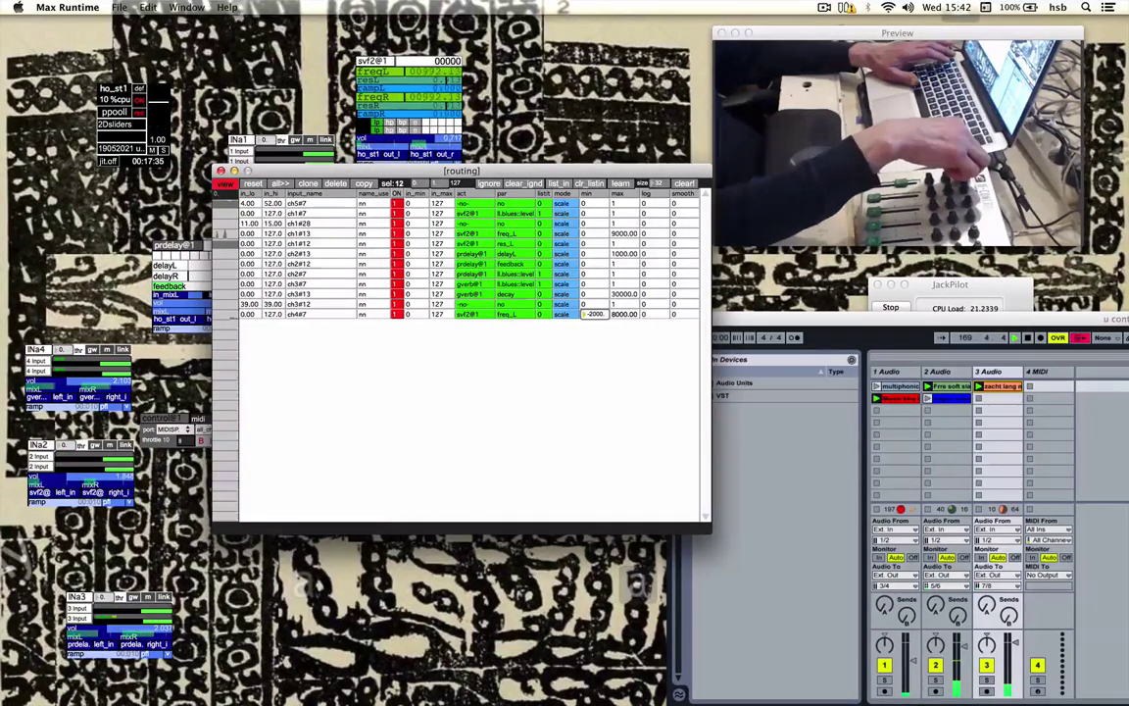
Set the minimum output value to -1000 for both svf2@1 freq_L routing rows, ch1#13 and ch4#7.
click(591, 234)
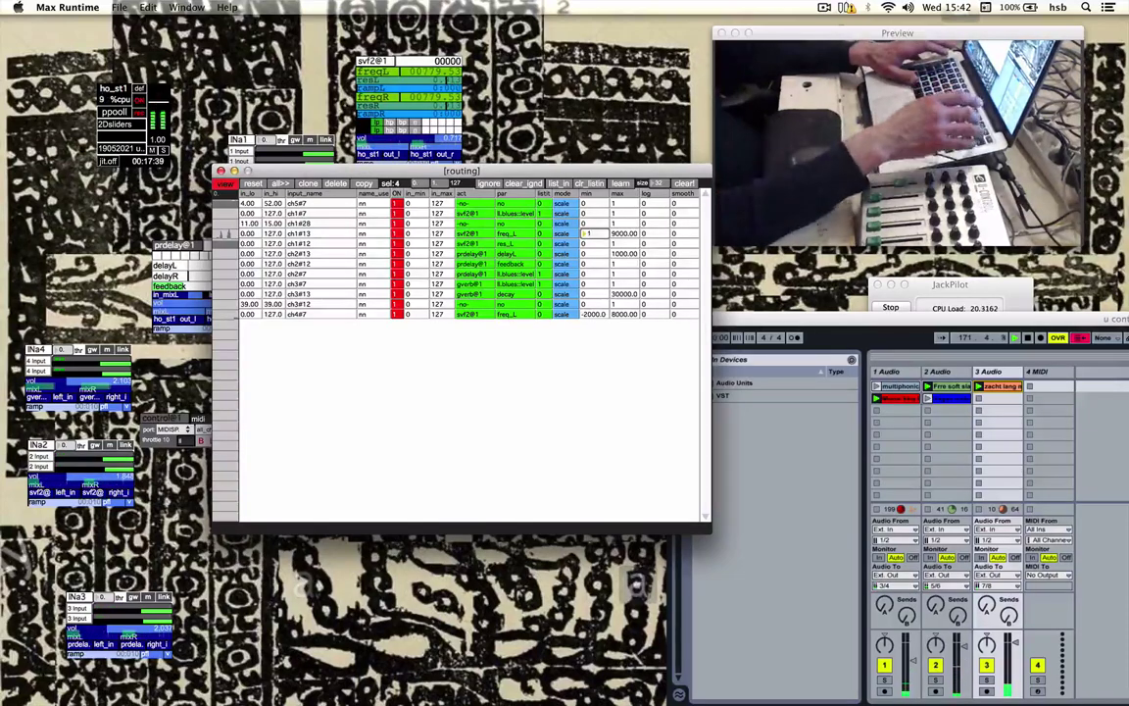
text(-)
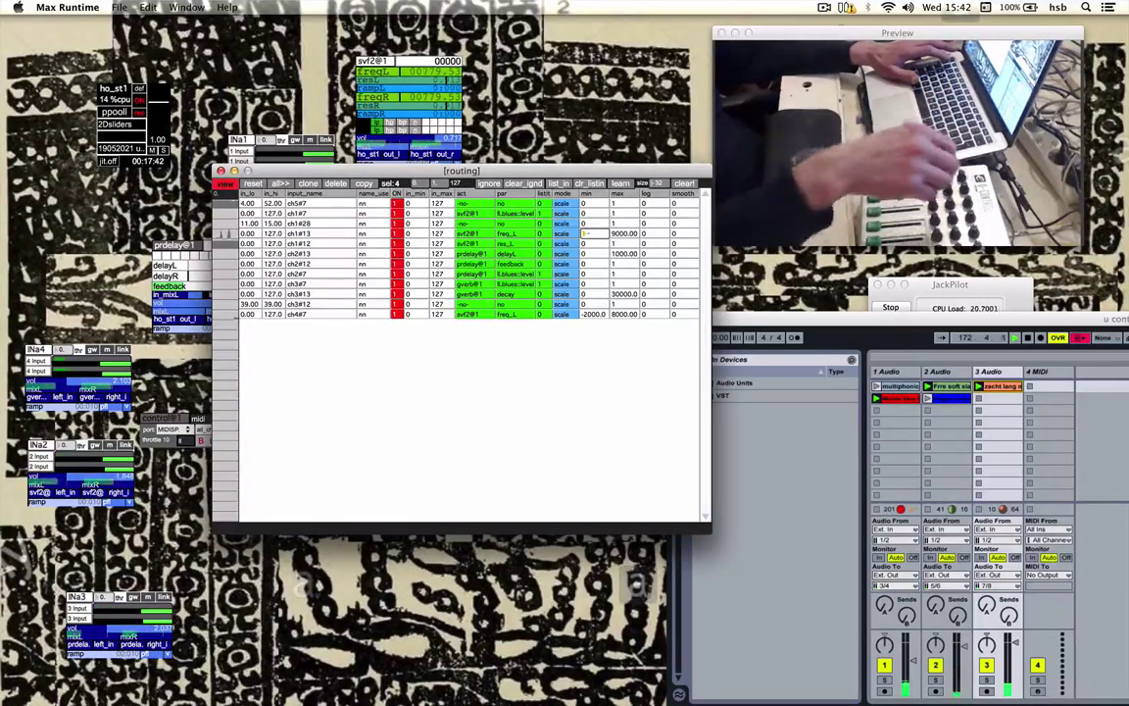
text(1000)
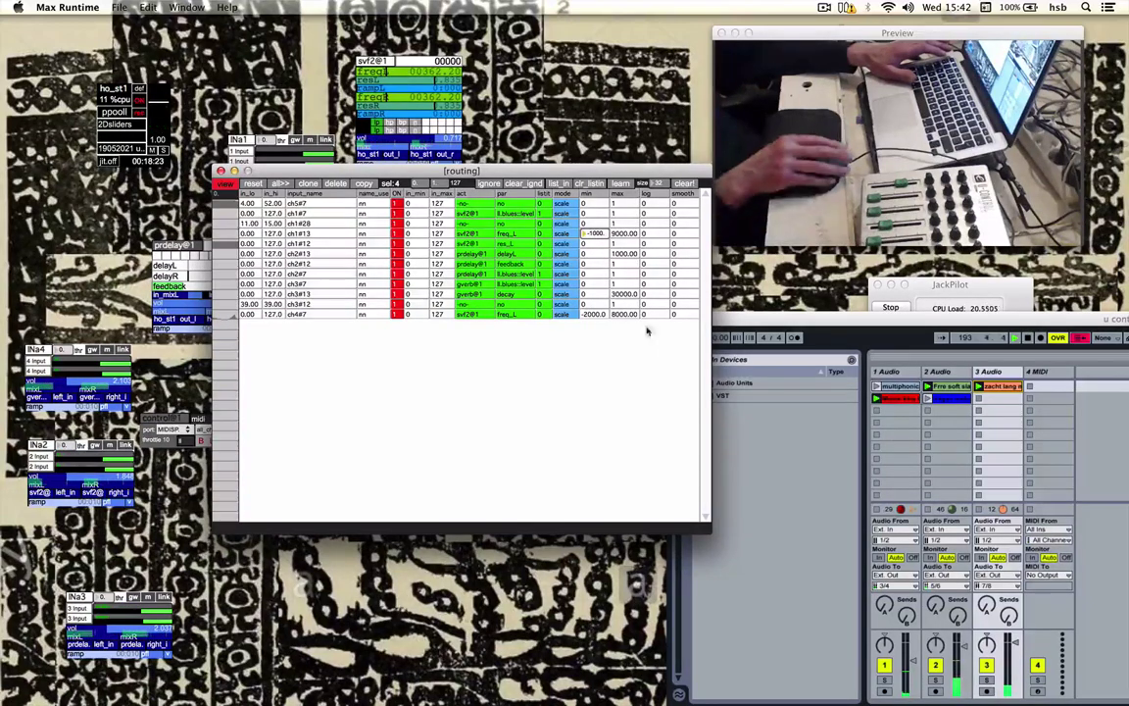
click(593, 314)
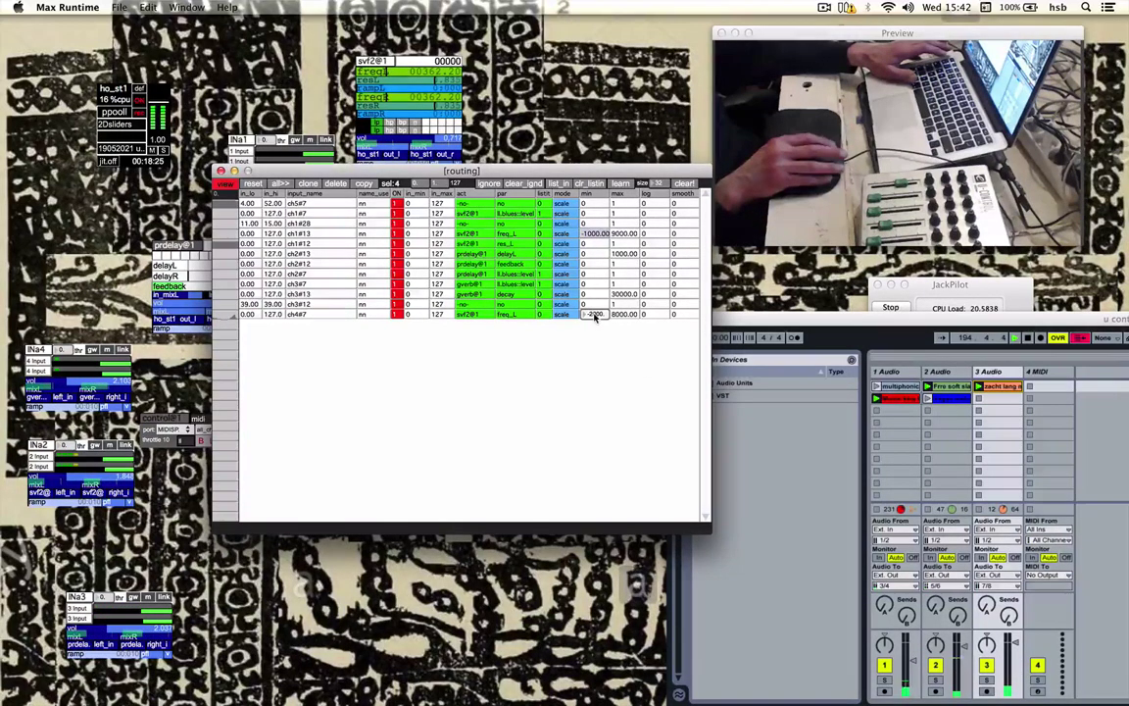
text(-1000)
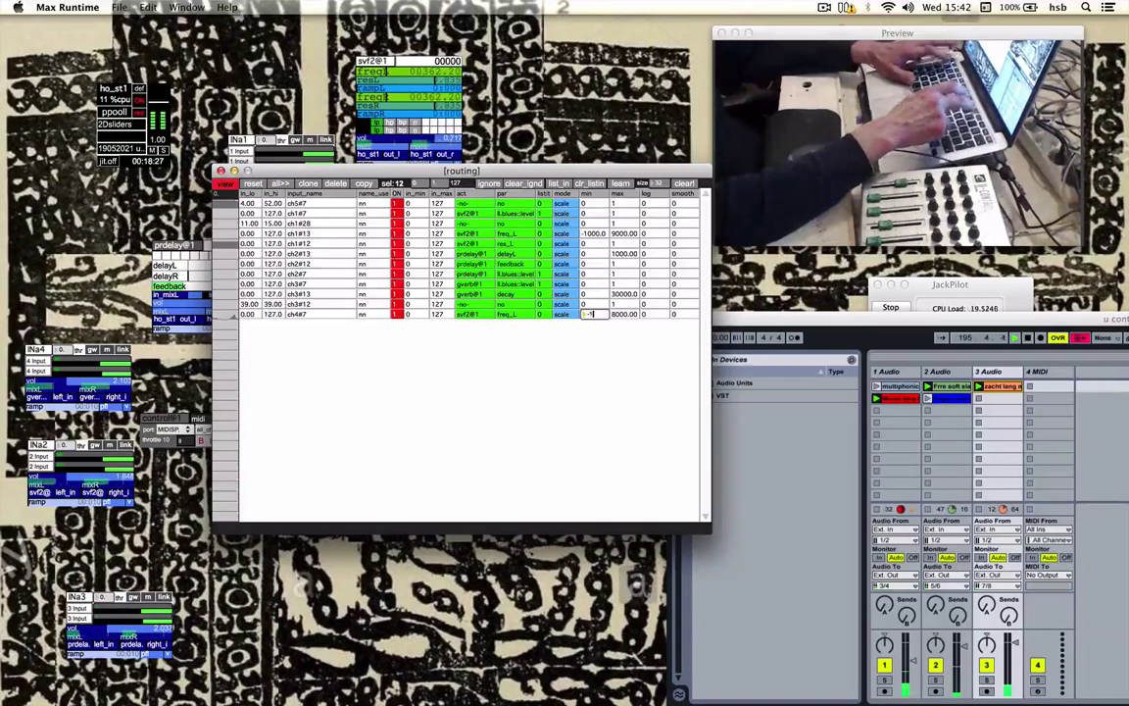